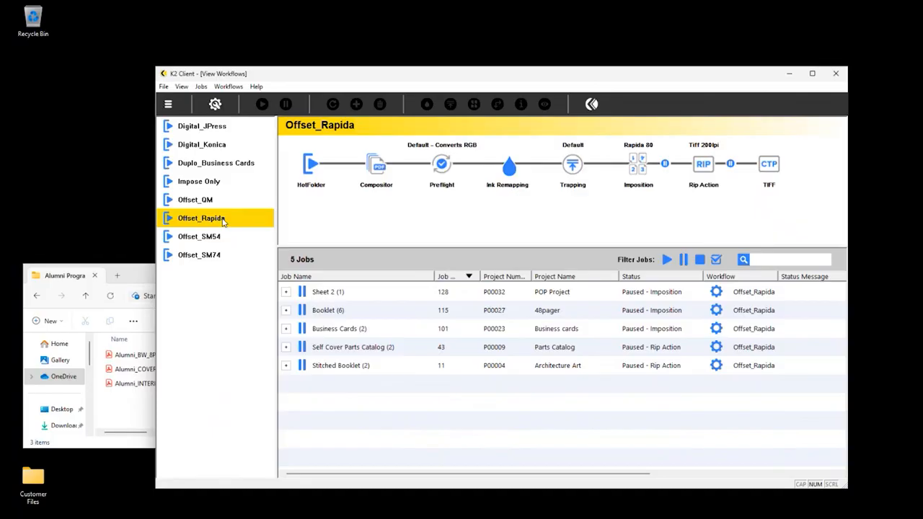
Step: Open the JobSubmission page and create the project "12322-Alumni Program" for customer UM with due date 3/27/2025
{"action": "left_click", "coordinate": [595, 105]}
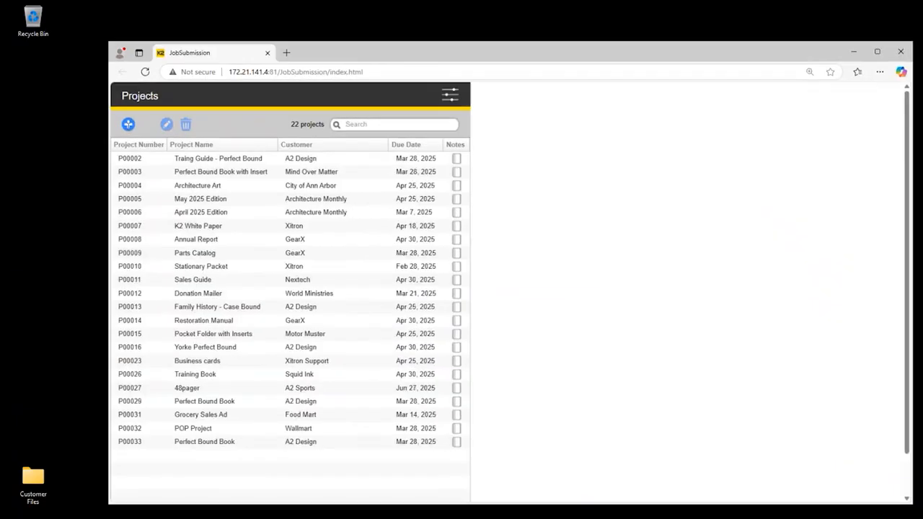
{"action": "left_click", "coordinate": [128, 124]}
{"action": "left_click", "coordinate": [248, 110]}
{"action": "type", "text": "12322-"}
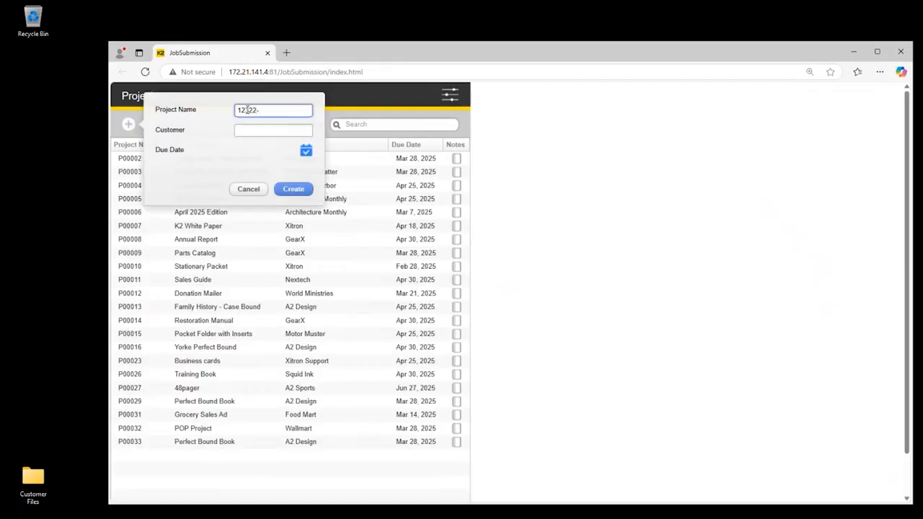
{"action": "type", "text": "Alumni Program"}
{"action": "key", "text": "Tab"}
{"action": "type", "text": "UM"}
{"action": "left_click", "coordinate": [306, 150]}
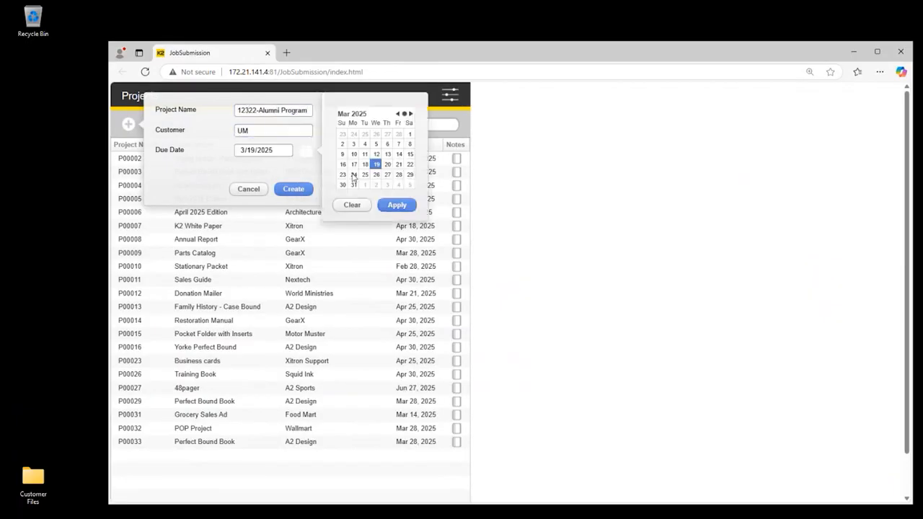
{"action": "left_click", "coordinate": [397, 205]}
{"action": "left_click", "coordinate": [293, 189]}
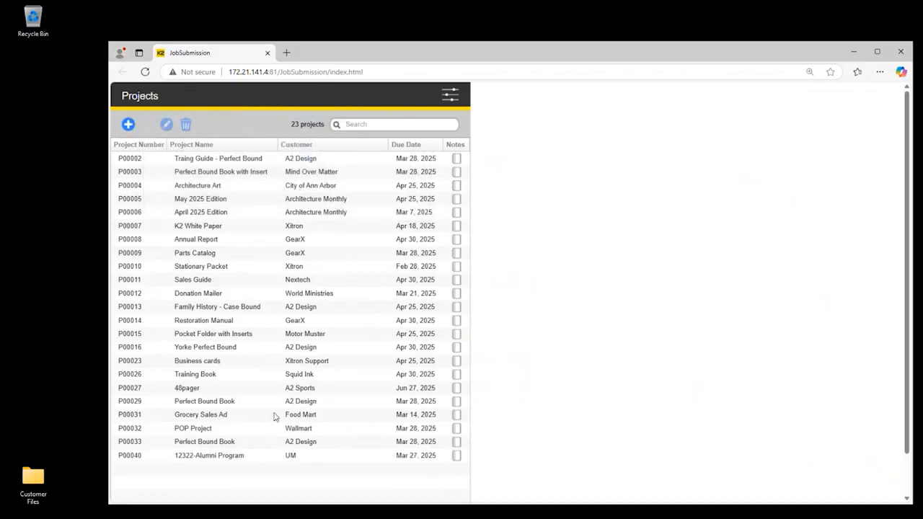
Step: Open the 12322-Alumni Program project and add the three Alumni PDFs (interior, BW insert, cover) from the Customer Files folder
{"action": "left_click", "coordinate": [264, 457]}
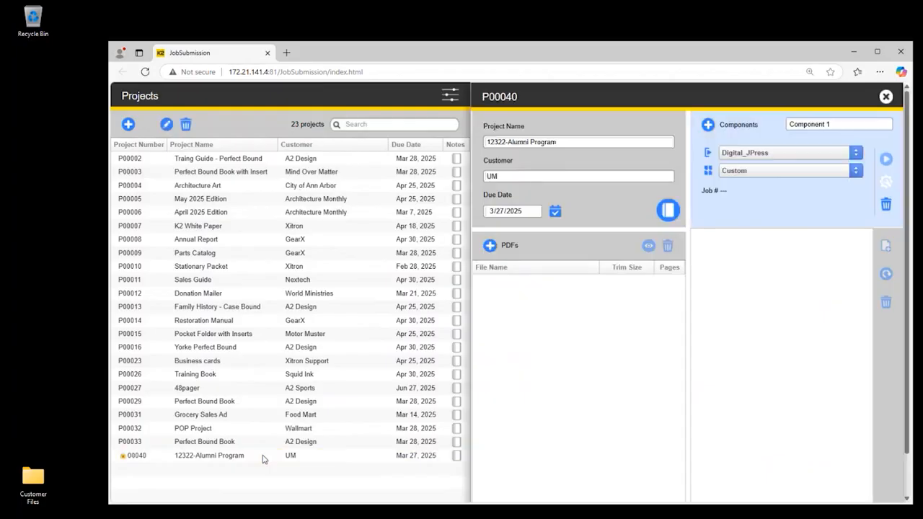
{"action": "double_click", "coordinate": [34, 483]}
{"action": "double_click", "coordinate": [135, 356]}
{"action": "left_click", "coordinate": [122, 355]}
{"action": "left_click", "coordinate": [128, 385], "text": "shift"}
{"action": "left_click_drag", "start_coordinate": [128, 385], "coordinate": [492, 248]}
{"action": "left_click", "coordinate": [94, 277]}
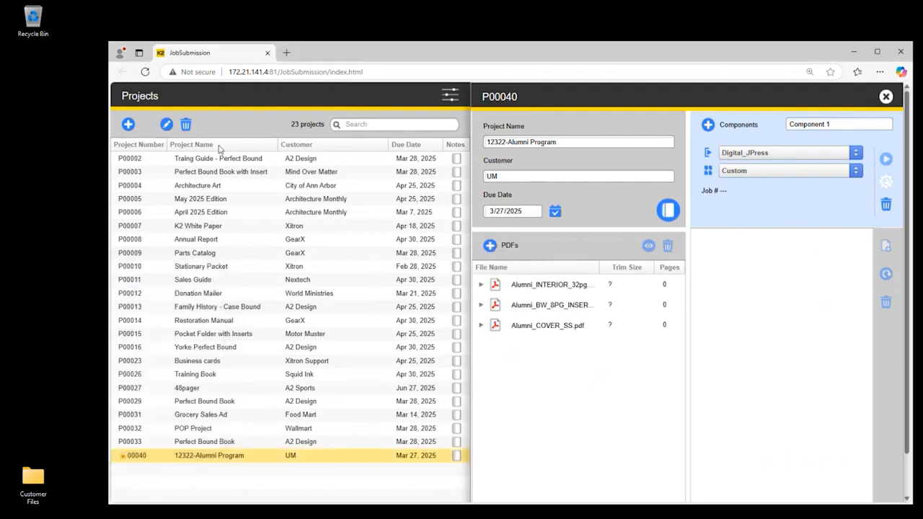
{"action": "left_click_drag", "start_coordinate": [389, 53], "coordinate": [380, 48]}
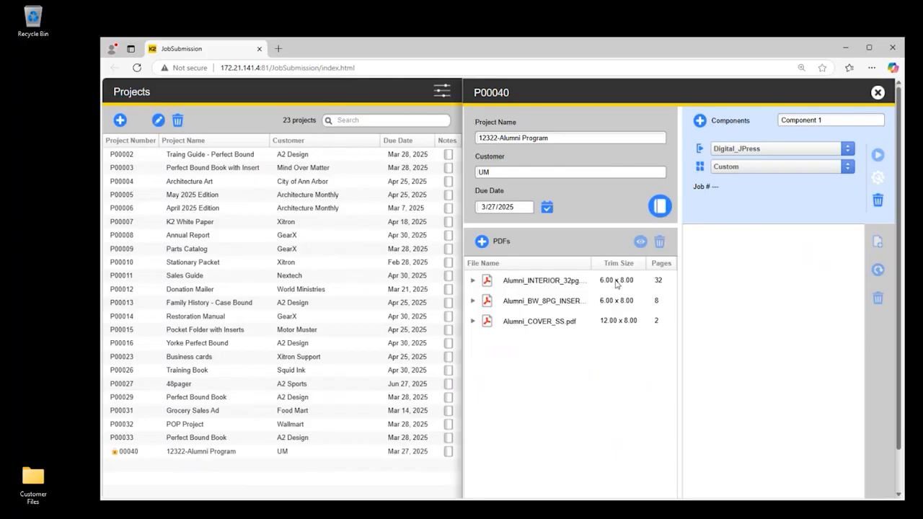
Step: Rename the first component as Cover and assign both pages of Alumni_COVER_SS.pdf to it
{"action": "left_click", "coordinate": [473, 320]}
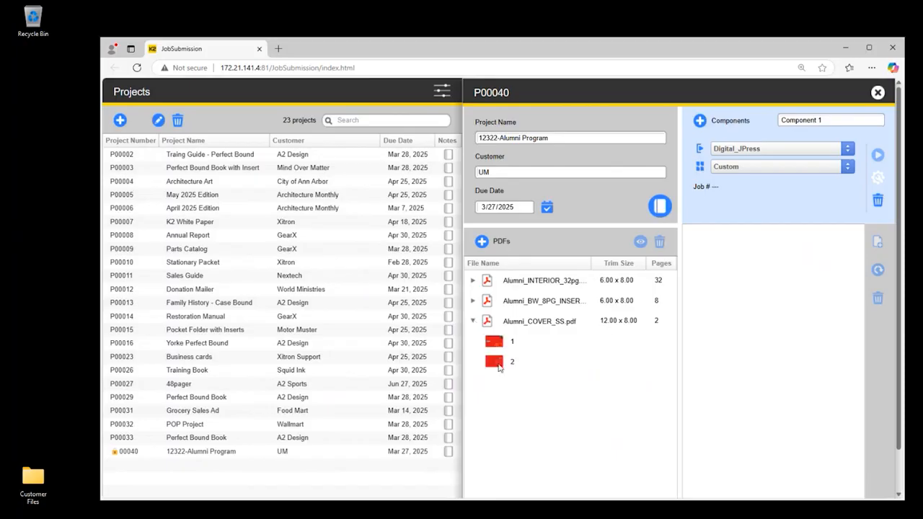
{"action": "left_click", "coordinate": [817, 120]}
{"action": "left_click_drag", "start_coordinate": [816, 119], "coordinate": [769, 117]}
{"action": "type", "text": "Cover"}
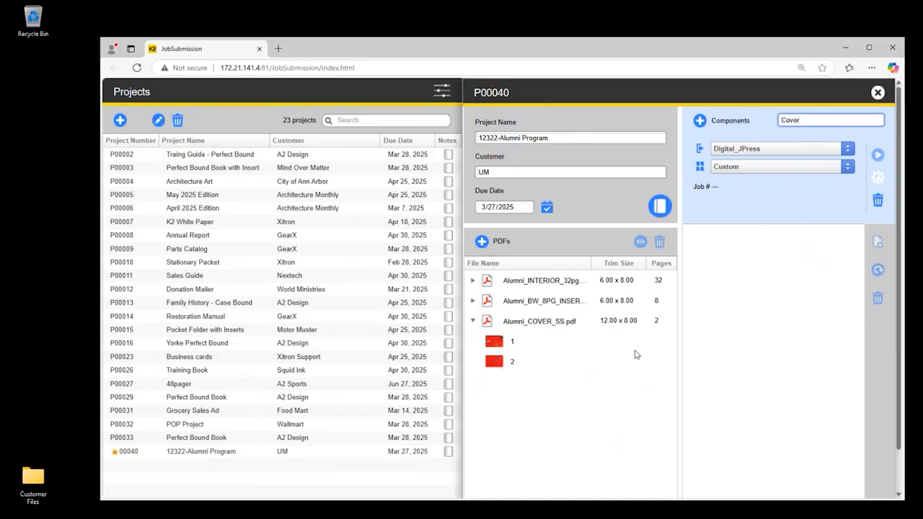
{"action": "left_click_drag", "start_coordinate": [515, 322], "coordinate": [706, 285]}
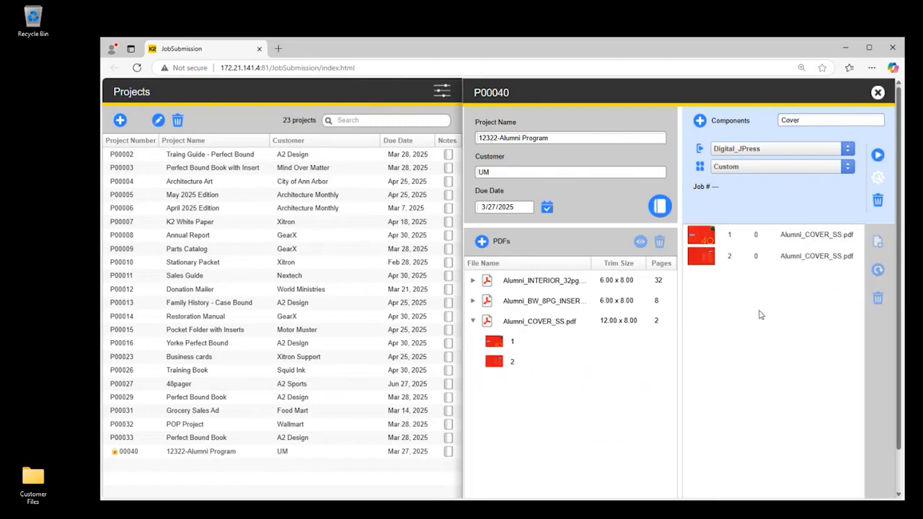
Step: Set the Cover component to the Offset_SM74 workflow with the WT_(2x2) imposition, and submit it
{"action": "left_click", "coordinate": [789, 150]}
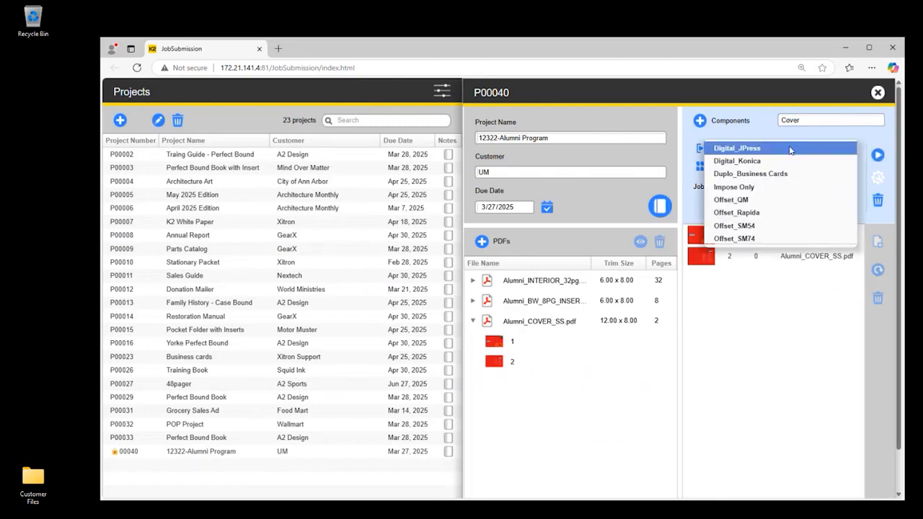
{"action": "left_click", "coordinate": [766, 238]}
{"action": "left_click", "coordinate": [764, 167]}
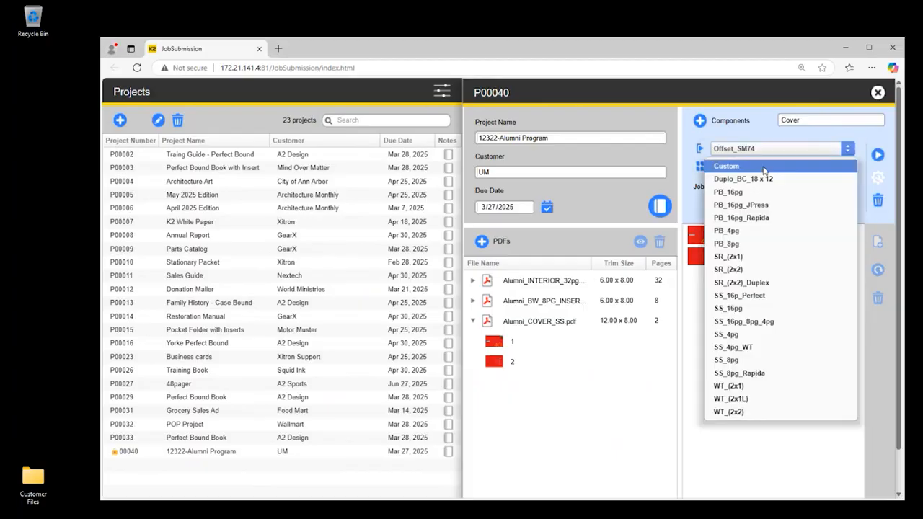
{"action": "left_click", "coordinate": [760, 413]}
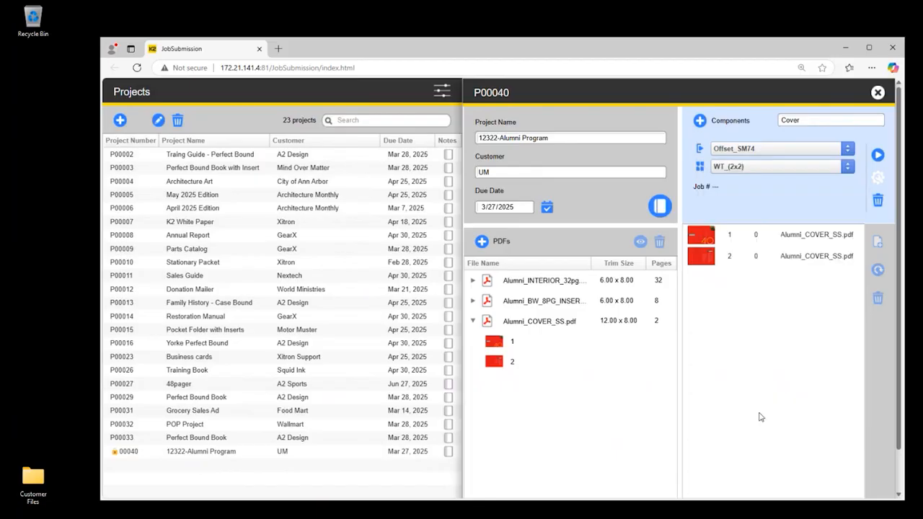
{"action": "left_click", "coordinate": [877, 154]}
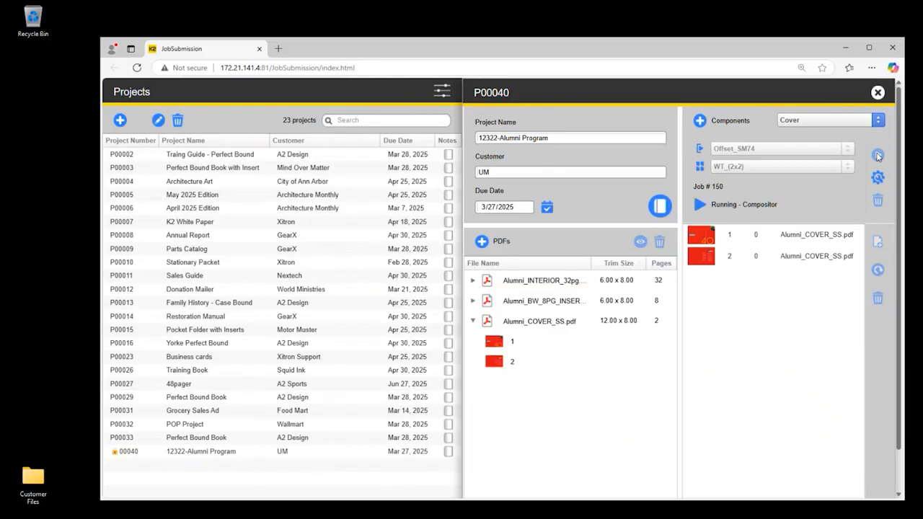
Step: Create a component named 4c Text on the Digital_JPress workflow and assign the whole 32-page Alumni_INTERIOR PDF to it
{"action": "left_click", "coordinate": [699, 122]}
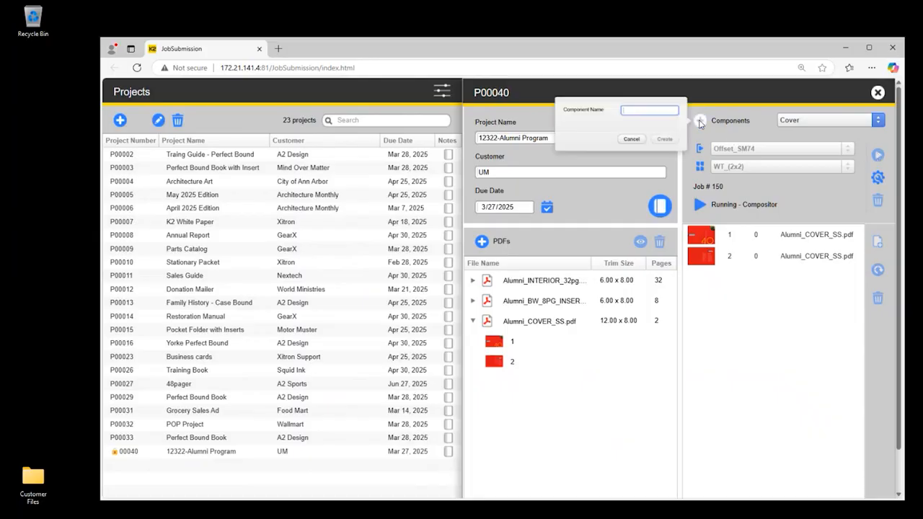
{"action": "type", "text": "4c Text"}
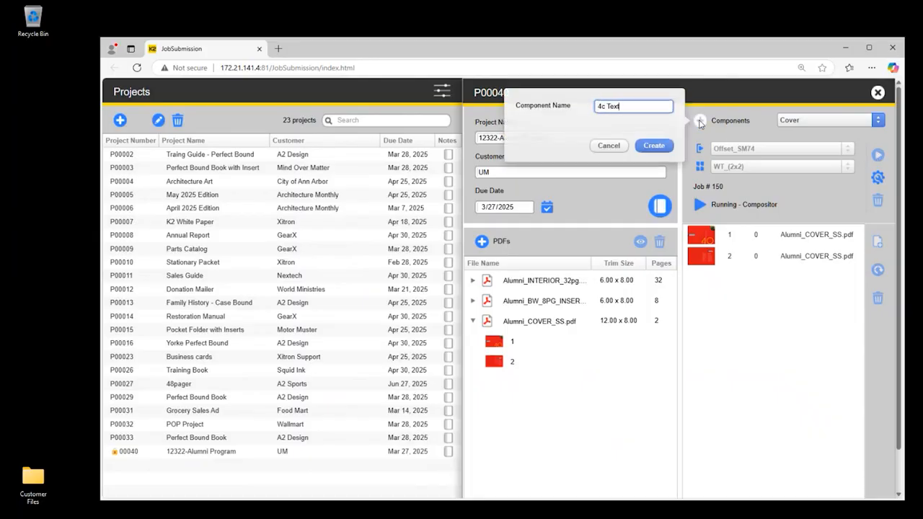
{"action": "left_click", "coordinate": [653, 145]}
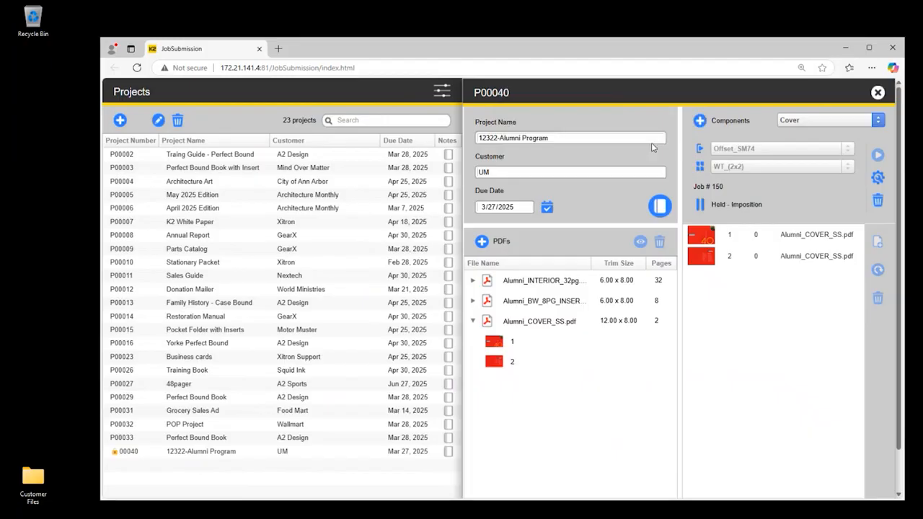
{"action": "left_click", "coordinate": [735, 150]}
{"action": "left_click", "coordinate": [735, 149]}
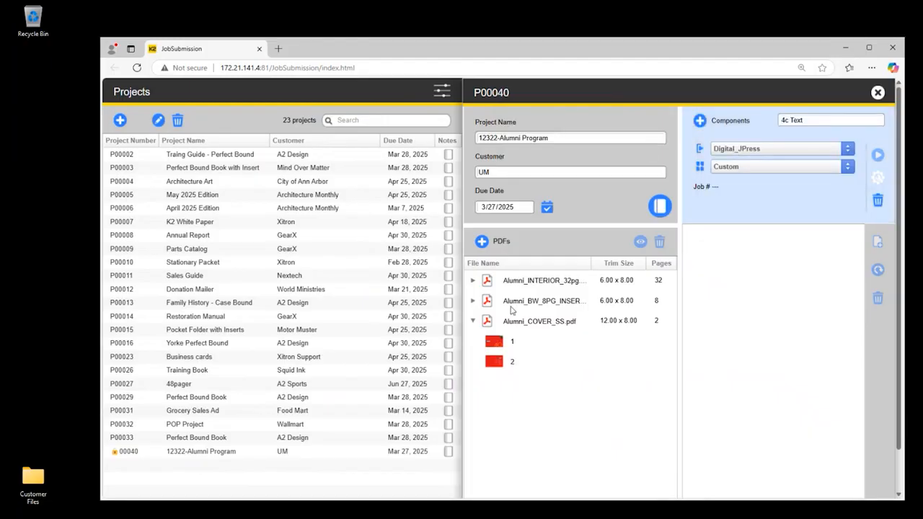
{"action": "left_click", "coordinate": [472, 321]}
{"action": "left_click", "coordinate": [489, 283]}
{"action": "left_click_drag", "start_coordinate": [489, 283], "coordinate": [707, 301]}
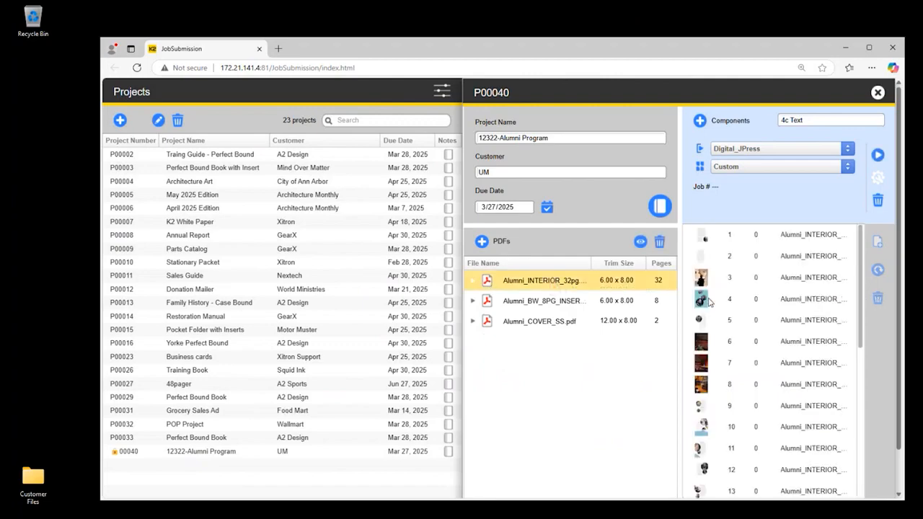
Step: Set the 4c Text component's imposition to SS_16pg and submit it
{"action": "left_click", "coordinate": [765, 168]}
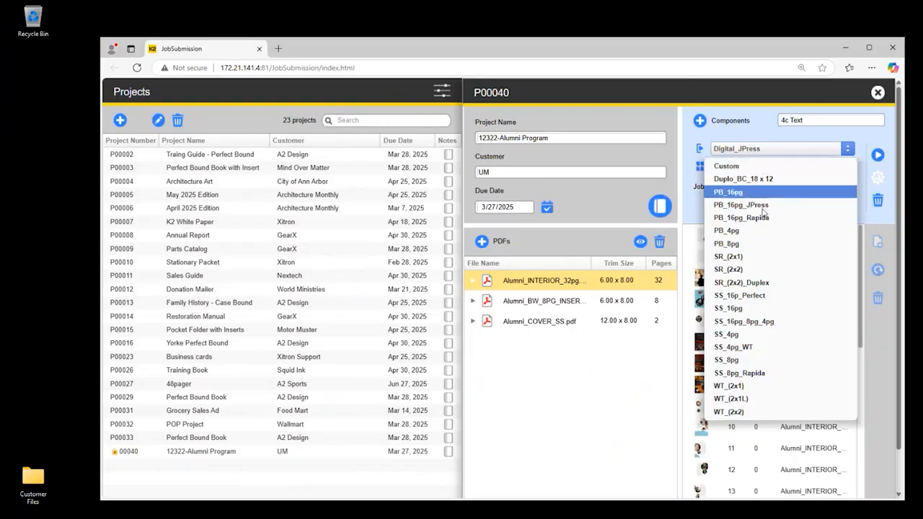
{"action": "left_click", "coordinate": [746, 310]}
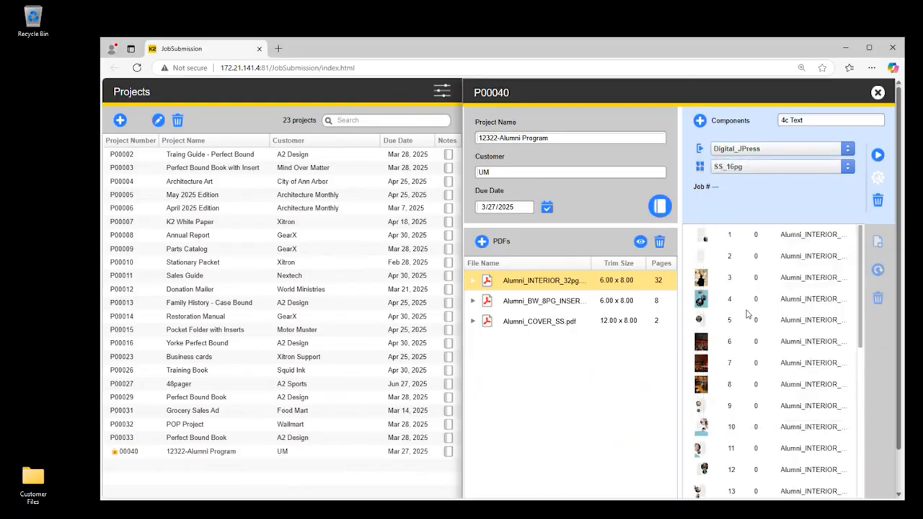
{"action": "left_click", "coordinate": [878, 156]}
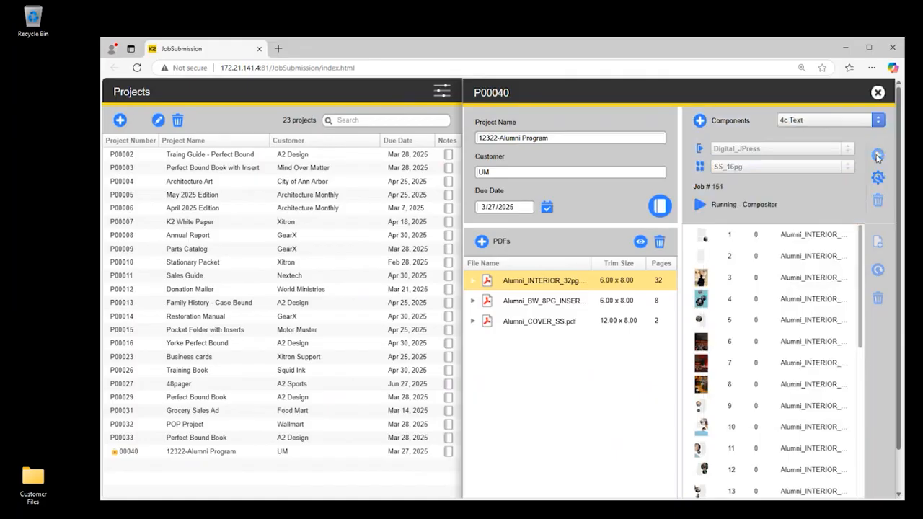
Step: Create a component named BW Insert and assign pages 1 to 8 of the Alumni_BW_8PG insert PDF to it
{"action": "left_click", "coordinate": [699, 121]}
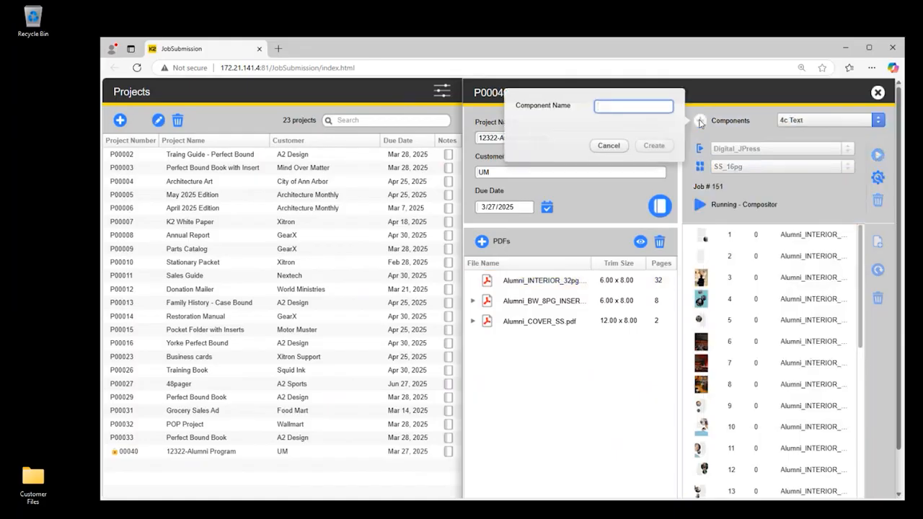
{"action": "type", "text": "BW Insert"}
{"action": "left_click", "coordinate": [654, 145]}
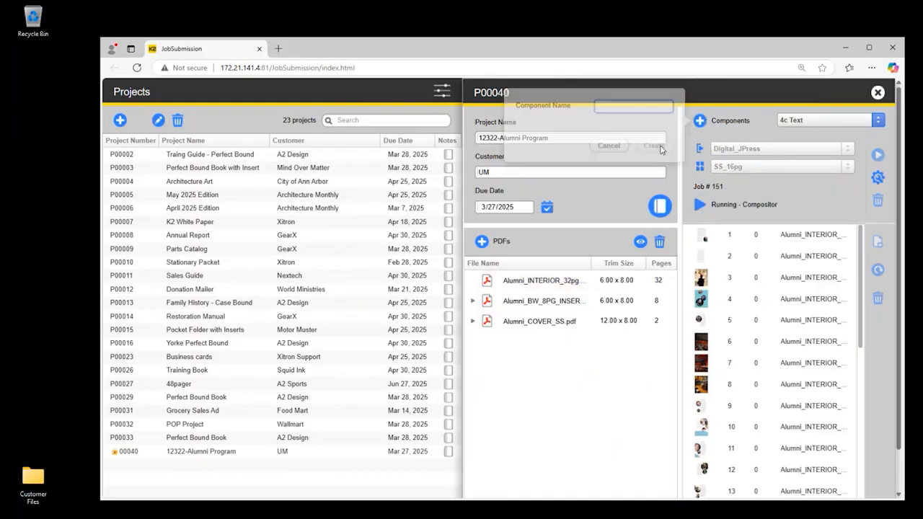
{"action": "left_click", "coordinate": [553, 305]}
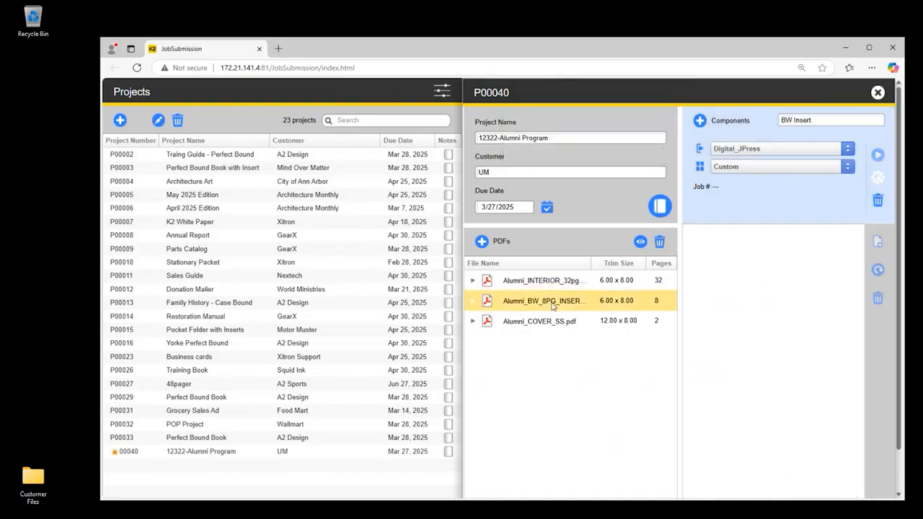
{"action": "left_click", "coordinate": [473, 301]}
{"action": "left_click", "coordinate": [495, 323]}
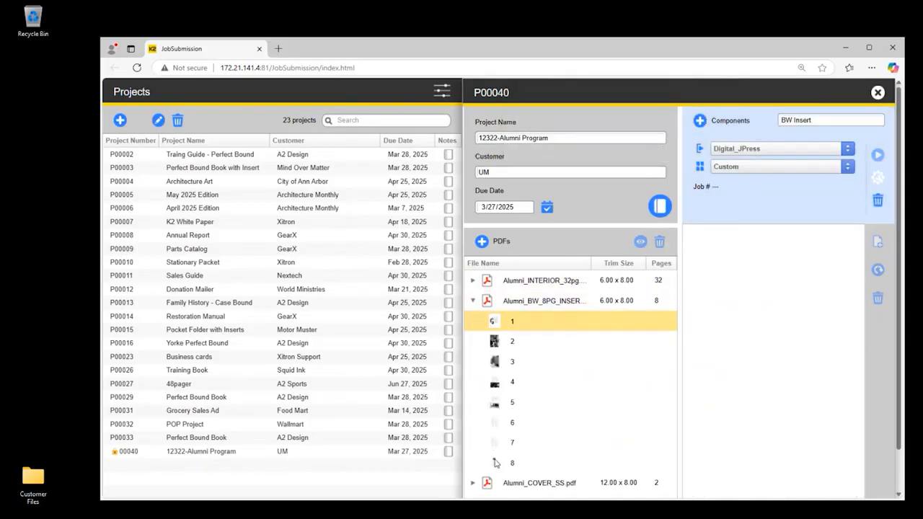
{"action": "left_click", "coordinate": [494, 463], "text": "shift"}
{"action": "left_click_drag", "start_coordinate": [509, 463], "coordinate": [757, 397]}
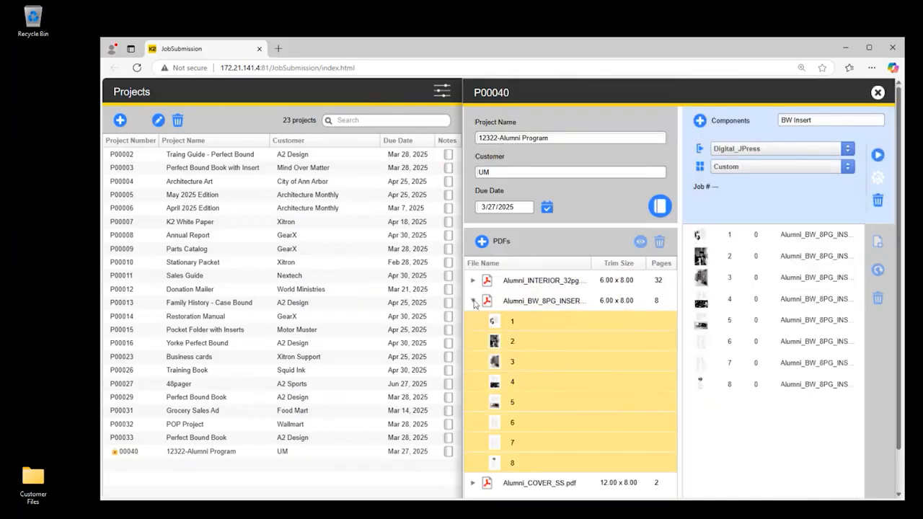
{"action": "left_click", "coordinate": [473, 302]}
Step: Set the BW Insert component to the Digital_Konica workflow with the SS_4pg imposition, and submit it
{"action": "left_click", "coordinate": [819, 150]}
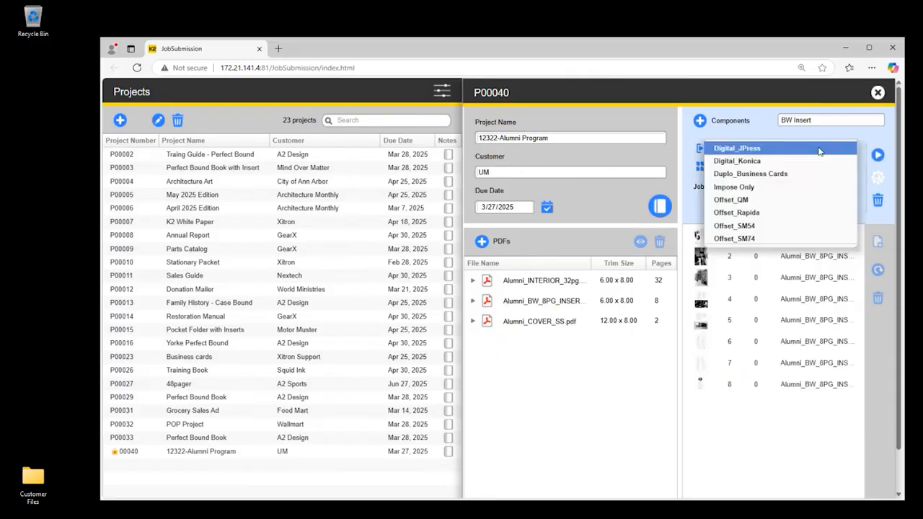
{"action": "left_click", "coordinate": [818, 161]}
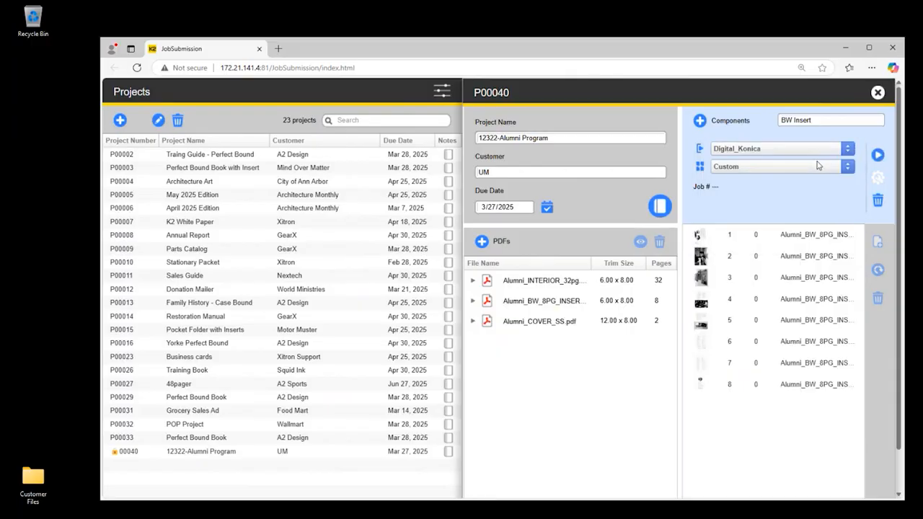
{"action": "left_click", "coordinate": [820, 166]}
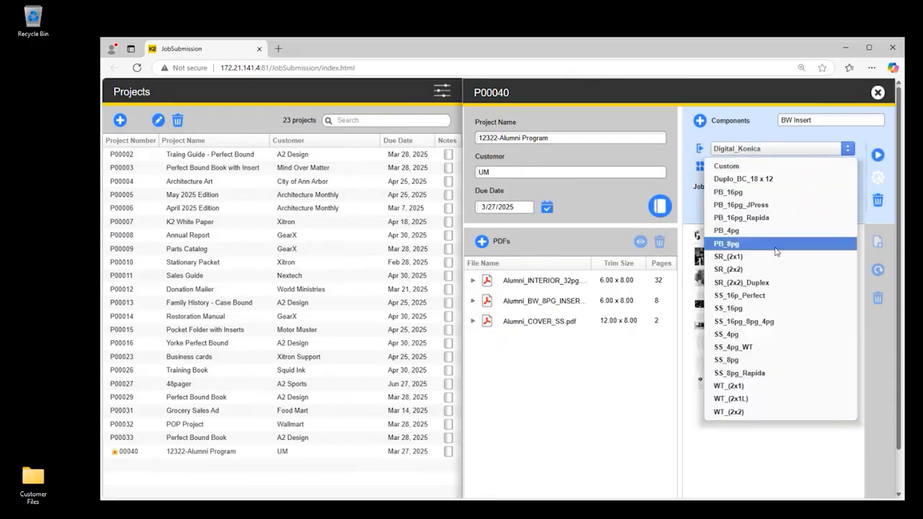
{"action": "left_click", "coordinate": [769, 335]}
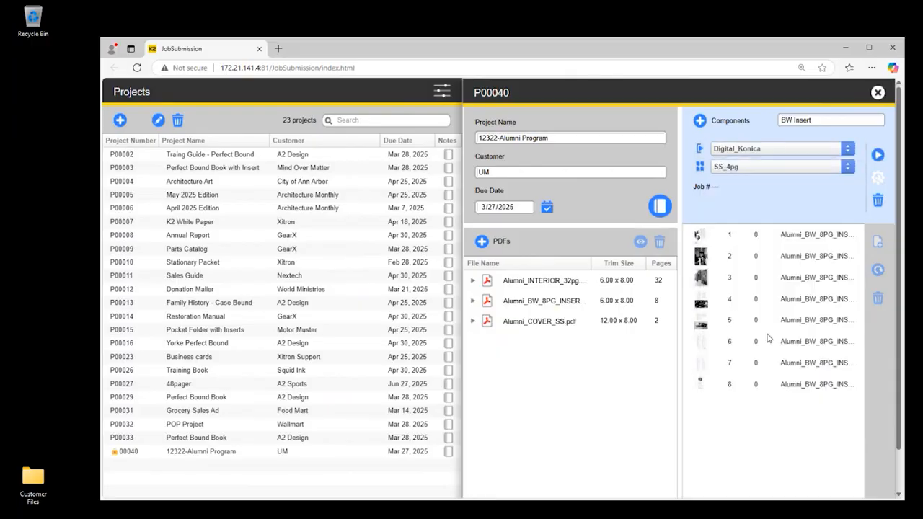
{"action": "left_click", "coordinate": [877, 157]}
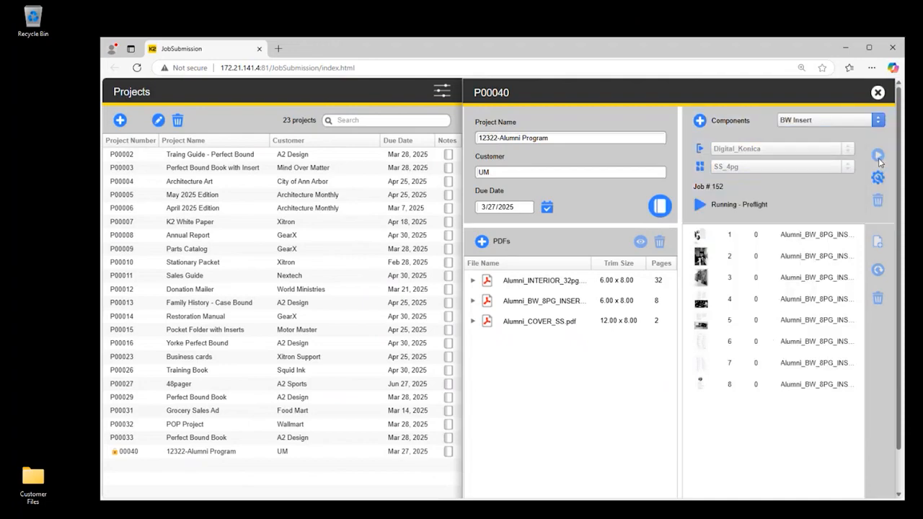
Step: Review the list of submitted components and close the 12322-Alumni Program project
{"action": "left_click", "coordinate": [878, 120]}
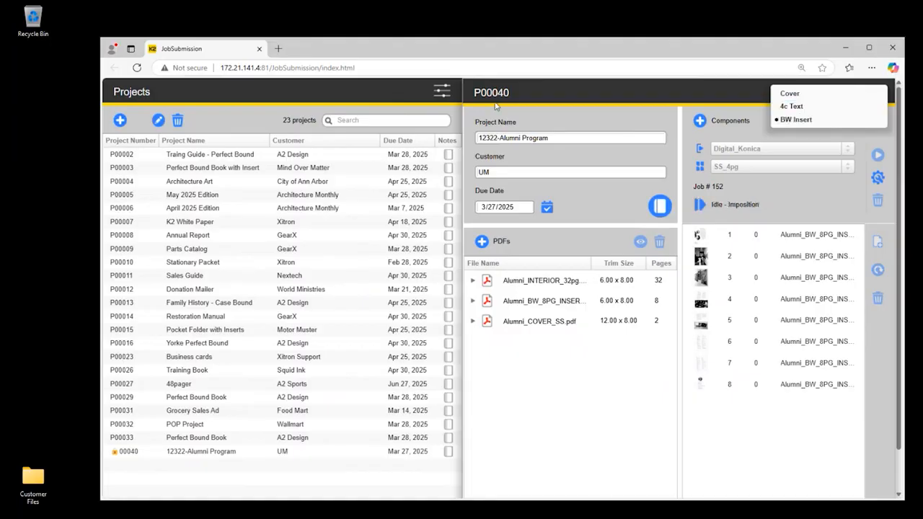
{"action": "left_click", "coordinate": [616, 118]}
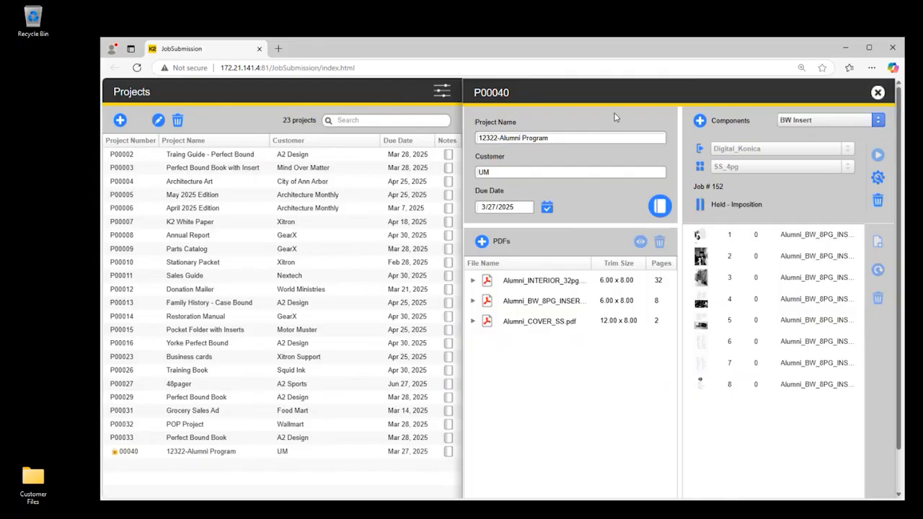
{"action": "left_click", "coordinate": [877, 92]}
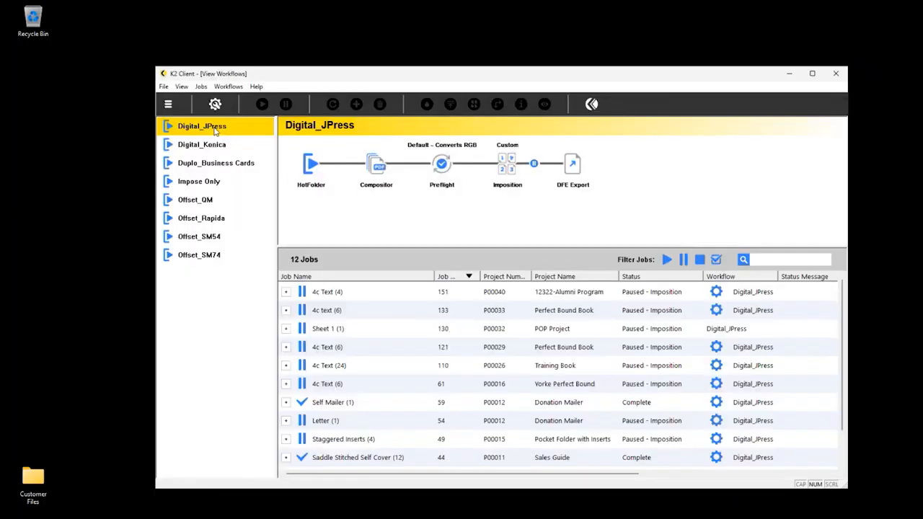
Step: Show all jobs in the system and filter the list by 040
{"action": "left_click", "coordinate": [168, 105]}
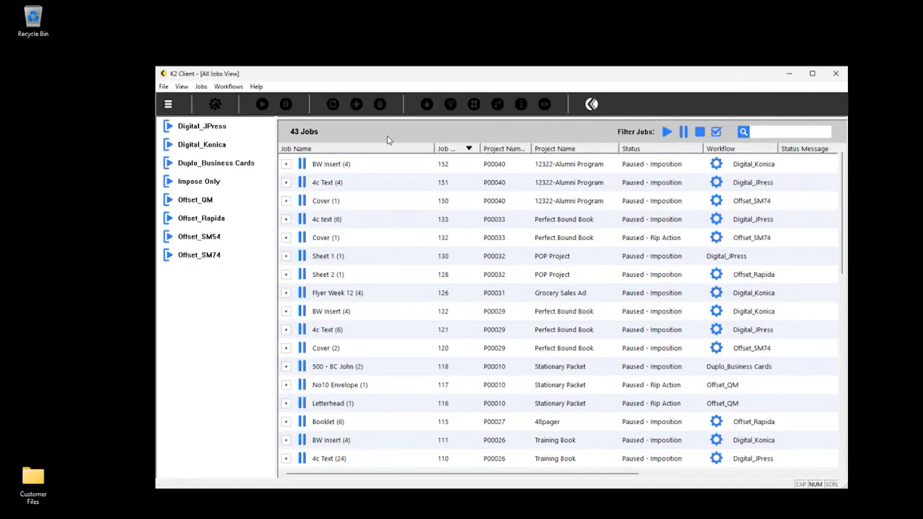
{"action": "left_click", "coordinate": [766, 131]}
{"action": "type", "text": "040"}
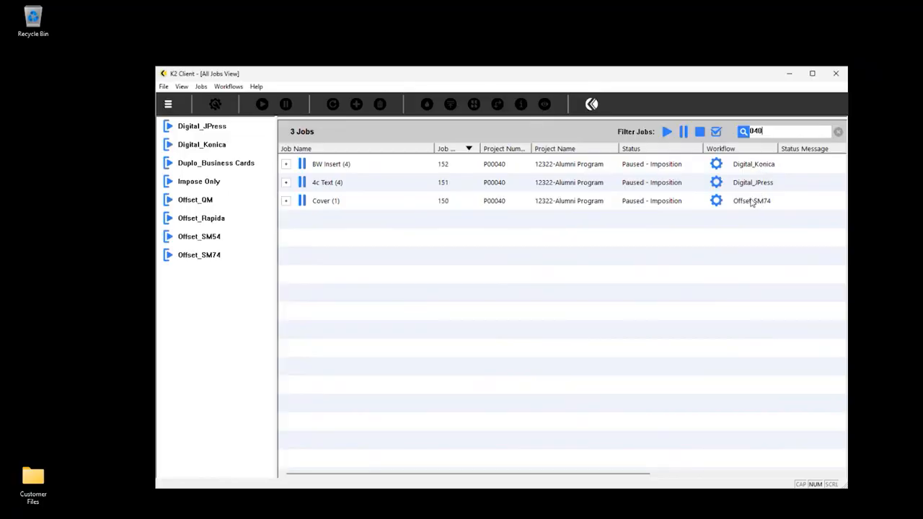
Step: Open the Cover job in the Offset_SM74 workflow, read its PreflightReport.pdf and close the report
{"action": "left_click", "coordinate": [197, 260]}
{"action": "left_click", "coordinate": [330, 292]}
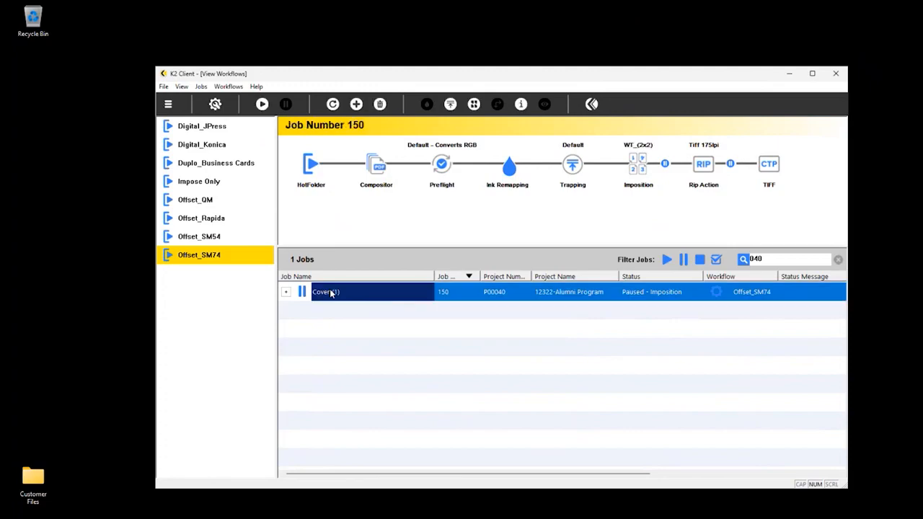
{"action": "left_click", "coordinate": [286, 292]}
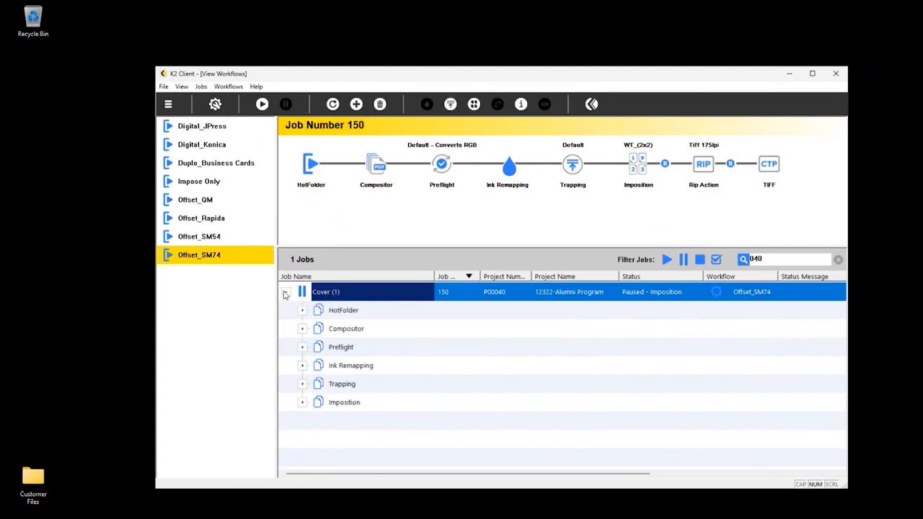
{"action": "left_click", "coordinate": [302, 346]}
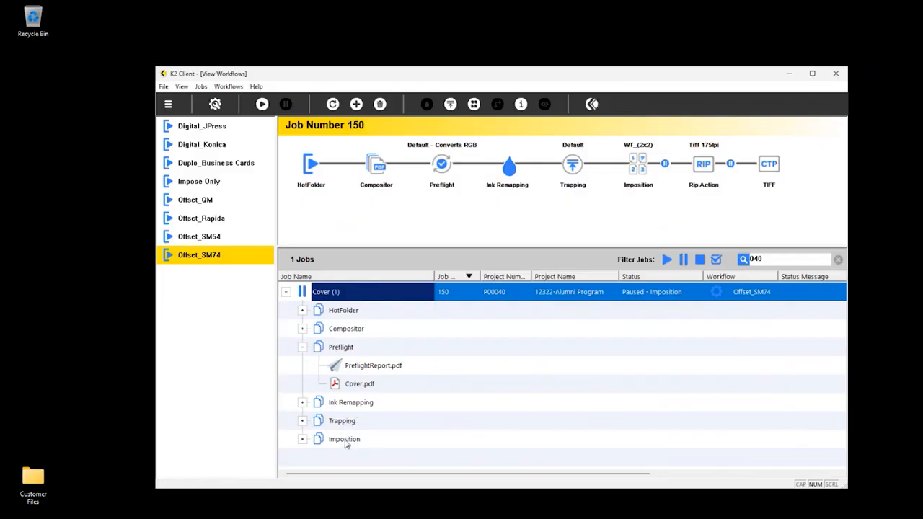
{"action": "double_click", "coordinate": [378, 366]}
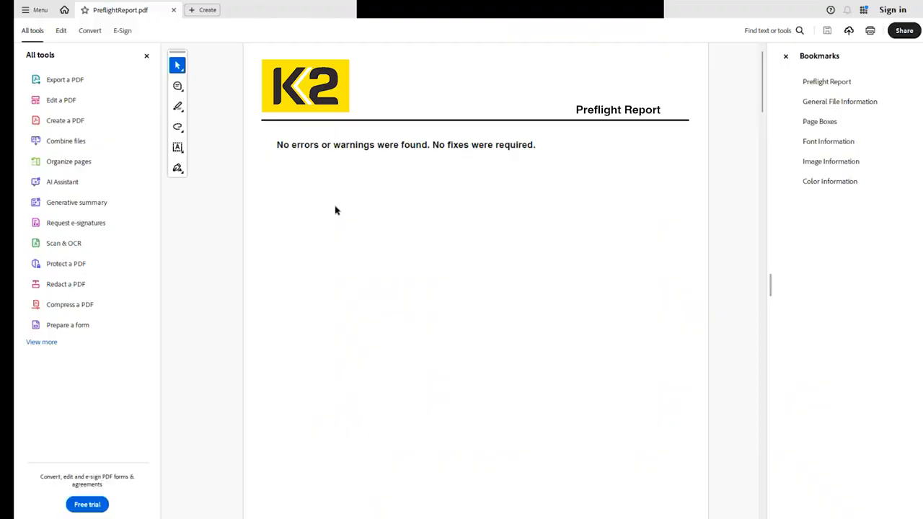
{"action": "left_click", "coordinate": [172, 11]}
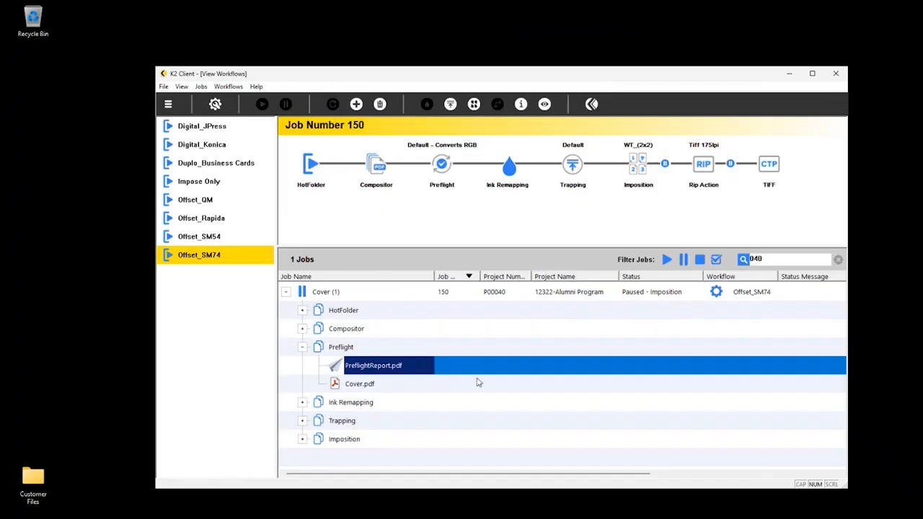
Step: Preview the imposed Cover.pdf from the Cover job's Imposition stage
{"action": "left_click", "coordinate": [302, 347]}
{"action": "left_click", "coordinate": [302, 402]}
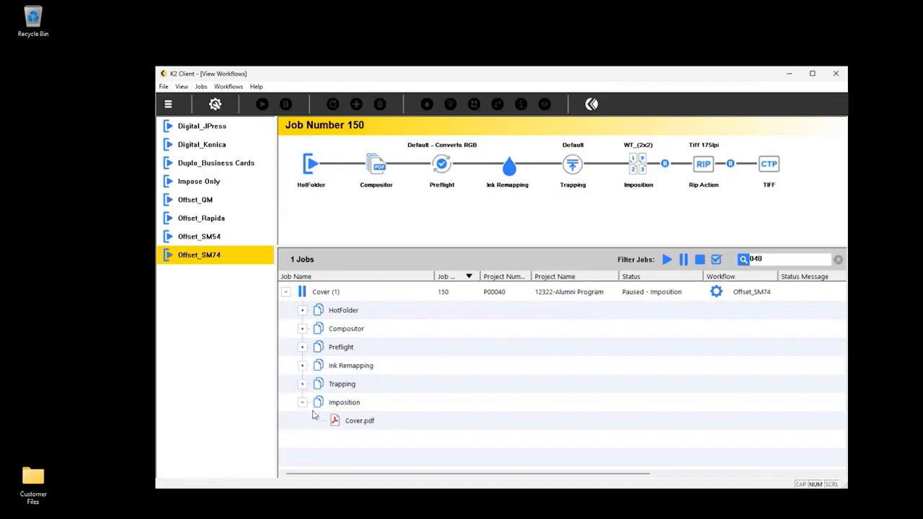
{"action": "left_click", "coordinate": [347, 421]}
{"action": "left_click", "coordinate": [545, 105]}
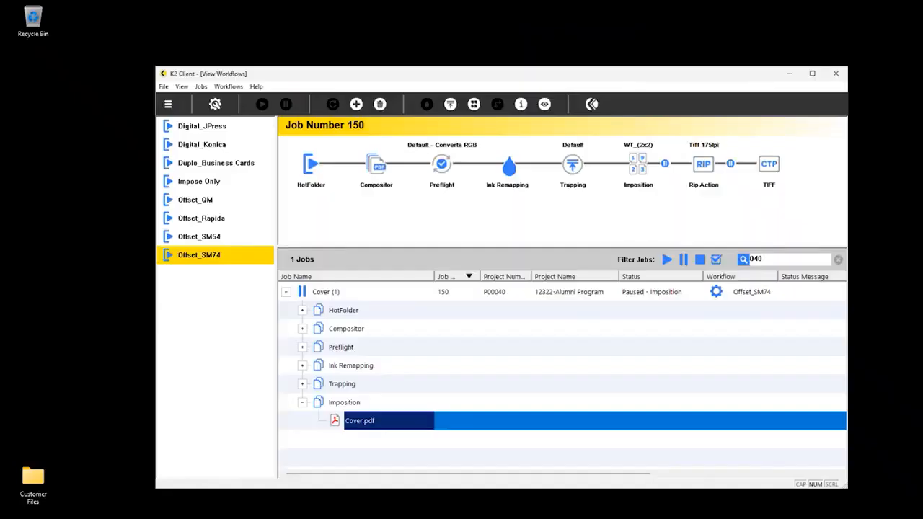
Step: Edit the Cover job's imposition to use Print-Tech - Offset Press Marks CMYK and a 28 x 20 paper size
{"action": "left_click", "coordinate": [345, 296]}
{"action": "left_click", "coordinate": [473, 105]}
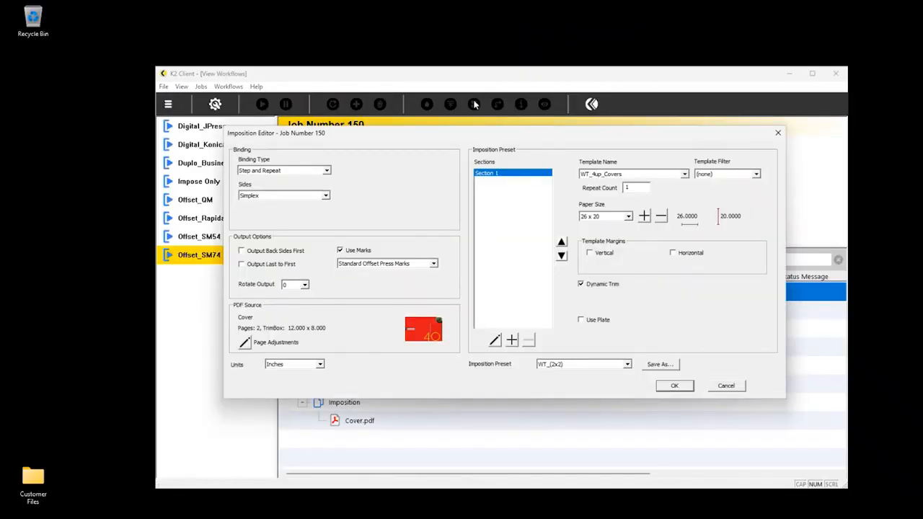
{"action": "left_click", "coordinate": [434, 264]}
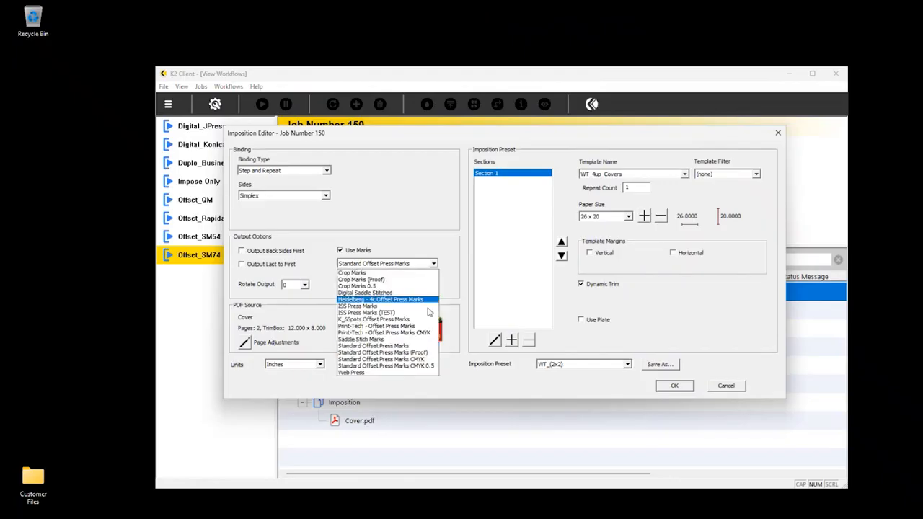
{"action": "left_click", "coordinate": [419, 333]}
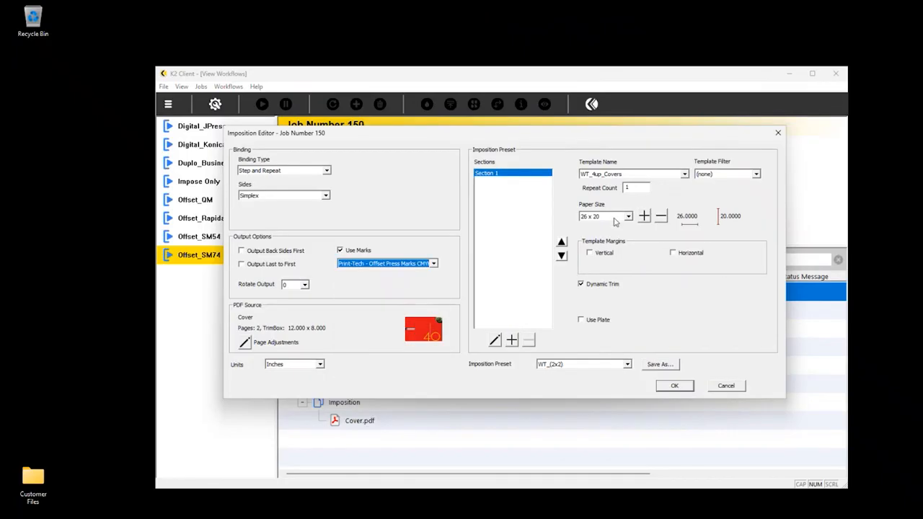
{"action": "left_click", "coordinate": [617, 217]}
{"action": "left_click", "coordinate": [598, 232]}
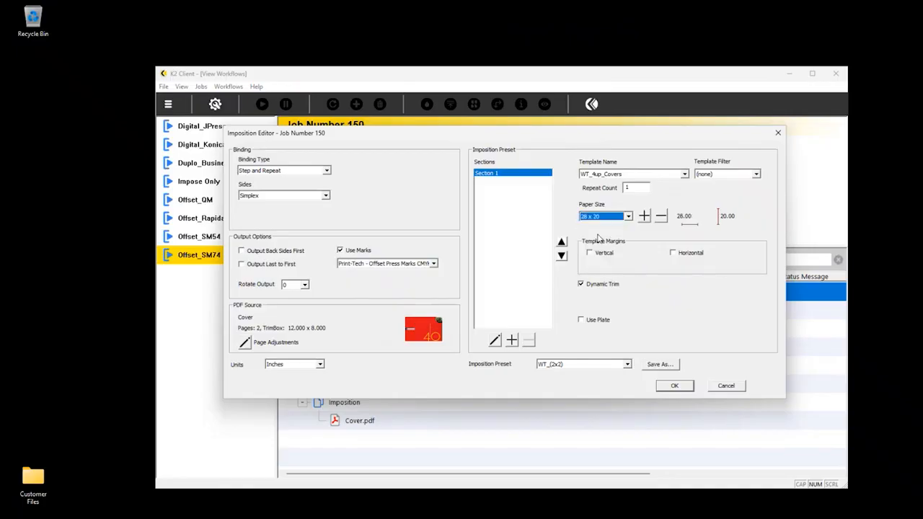
{"action": "left_click", "coordinate": [664, 390]}
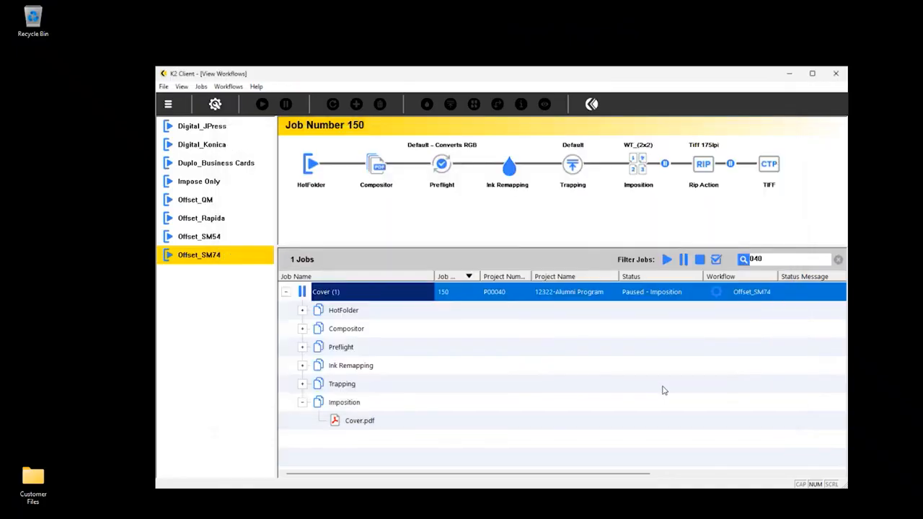
Step: Preview the Cover job's updated imposition and release the job to the Rip Action stage
{"action": "left_click", "coordinate": [287, 292]}
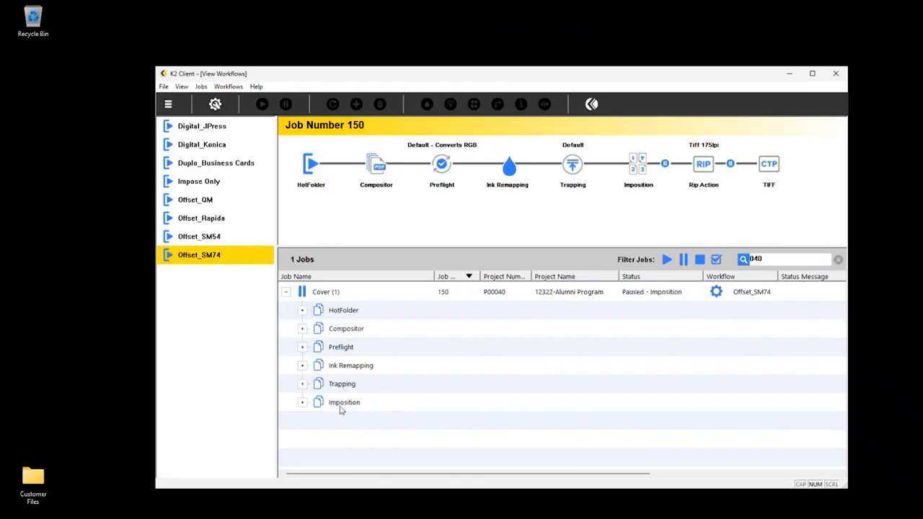
{"action": "left_click", "coordinate": [341, 408]}
{"action": "left_click", "coordinate": [544, 104]}
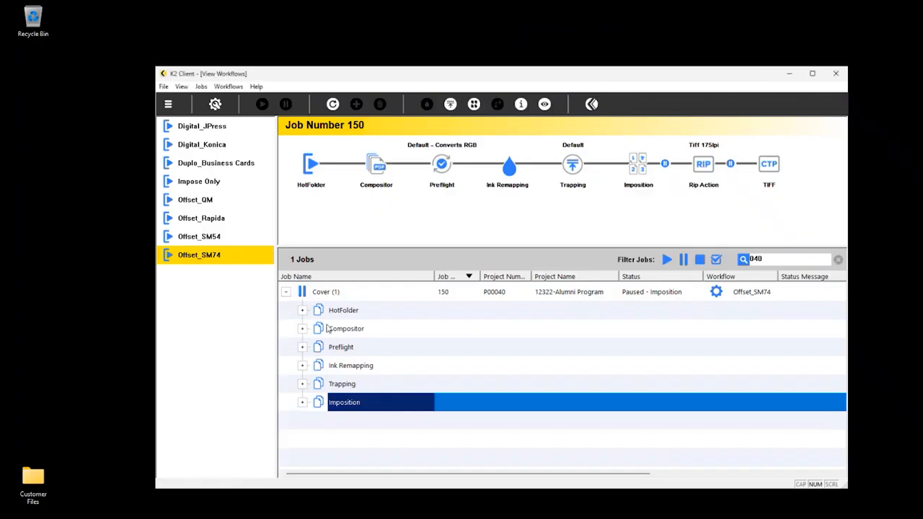
{"action": "left_click", "coordinate": [326, 295]}
{"action": "left_click", "coordinate": [261, 104]}
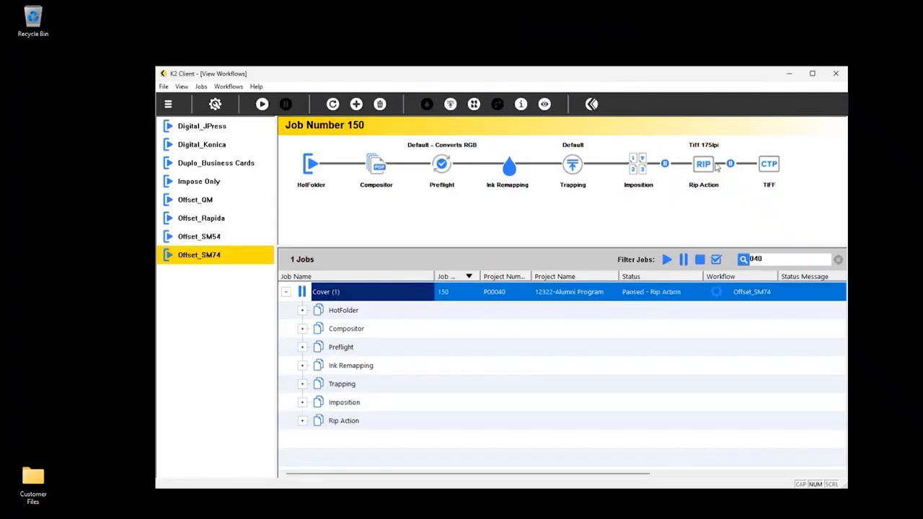
Step: Open the 4c Text job in the Digital_JPress workflow and preview its imposed 4c Text.pdf
{"action": "left_click", "coordinate": [222, 127]}
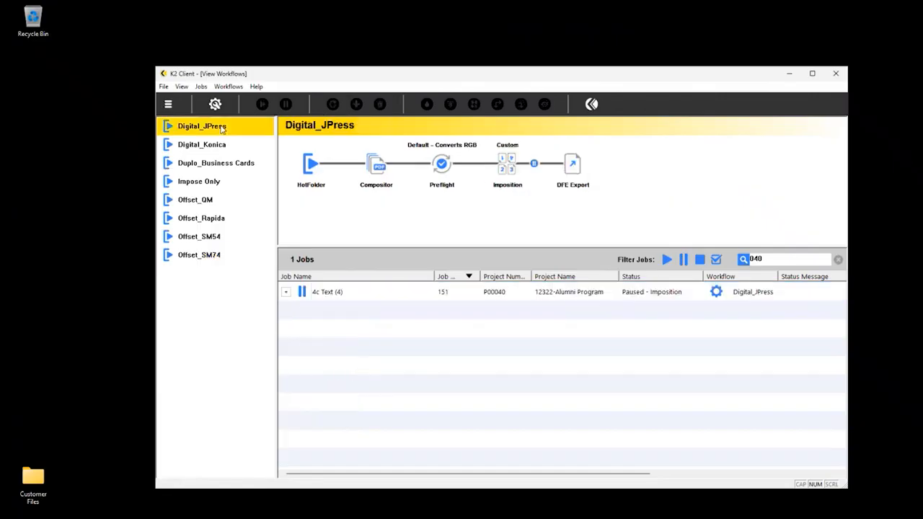
{"action": "left_click", "coordinate": [317, 291]}
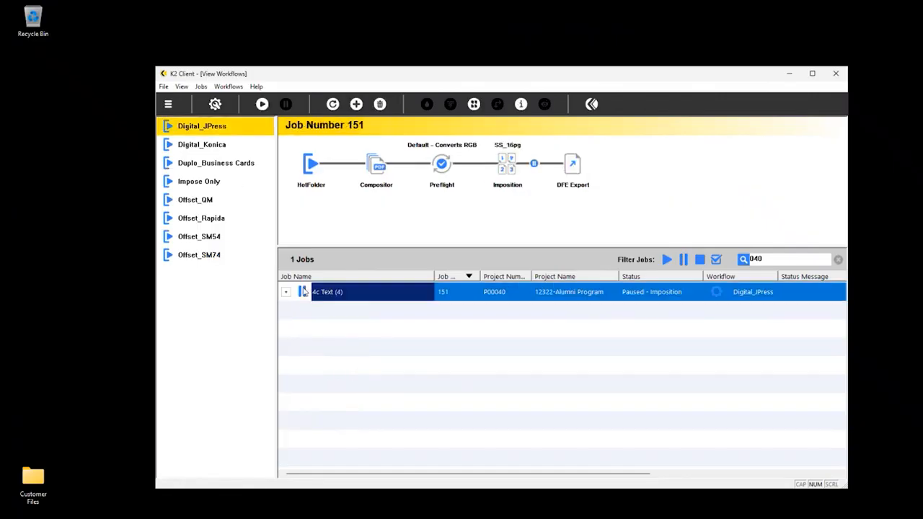
{"action": "left_click", "coordinate": [287, 292]}
{"action": "left_click", "coordinate": [302, 366]}
{"action": "left_click", "coordinate": [343, 386]}
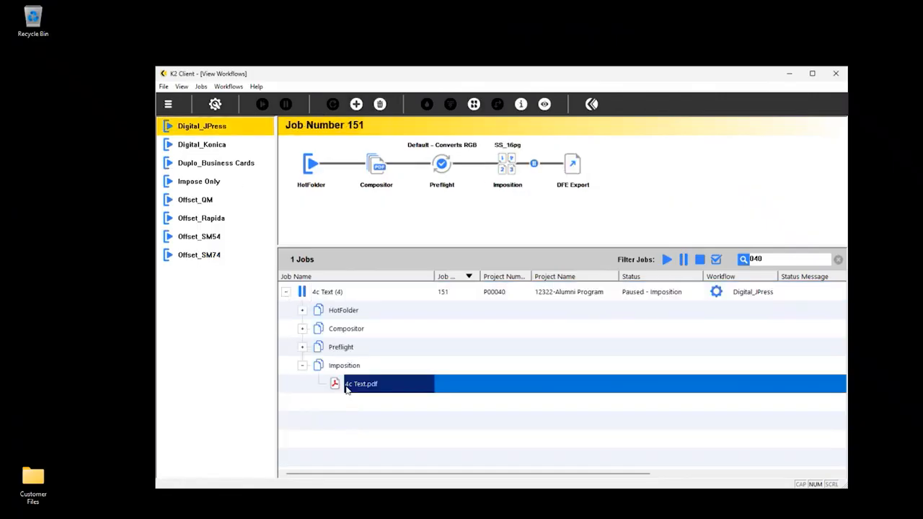
{"action": "left_click", "coordinate": [545, 105]}
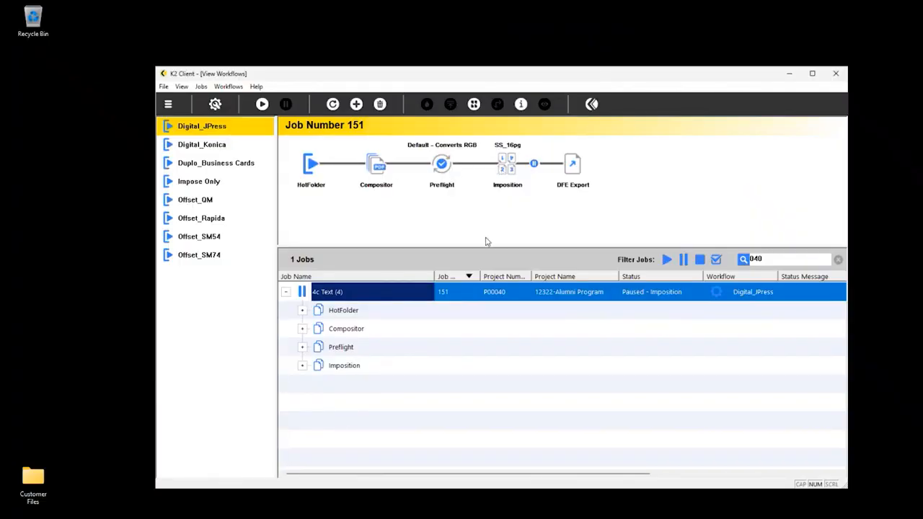
Step: Release the 4c Text job to the DFE Export stage
{"action": "left_click", "coordinate": [303, 365]}
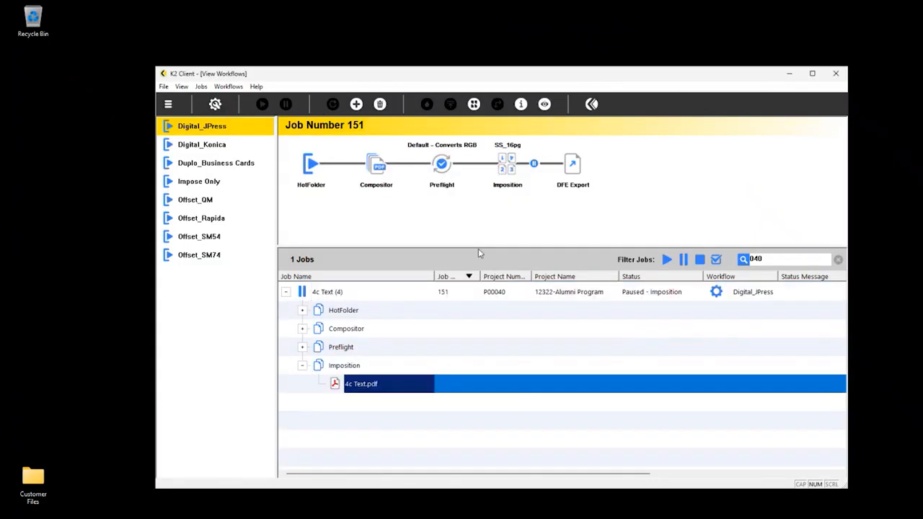
{"action": "left_click", "coordinate": [308, 291]}
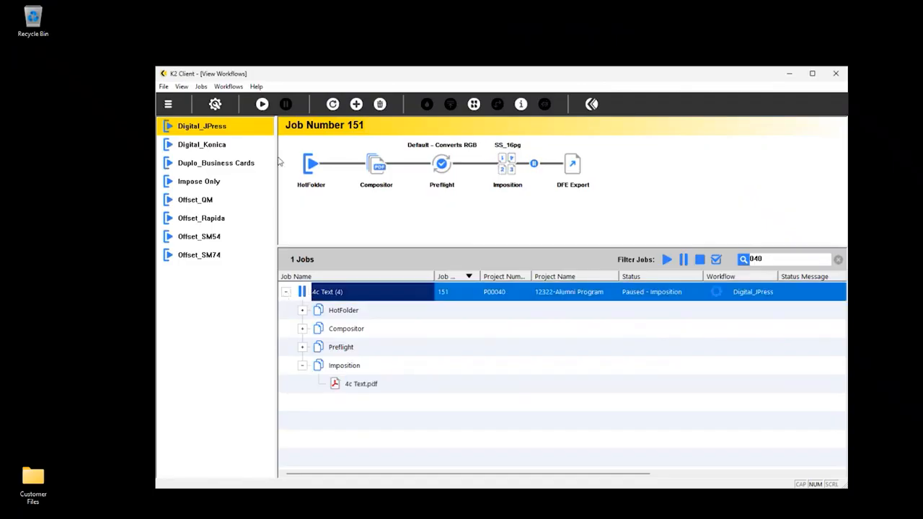
{"action": "left_click", "coordinate": [264, 105]}
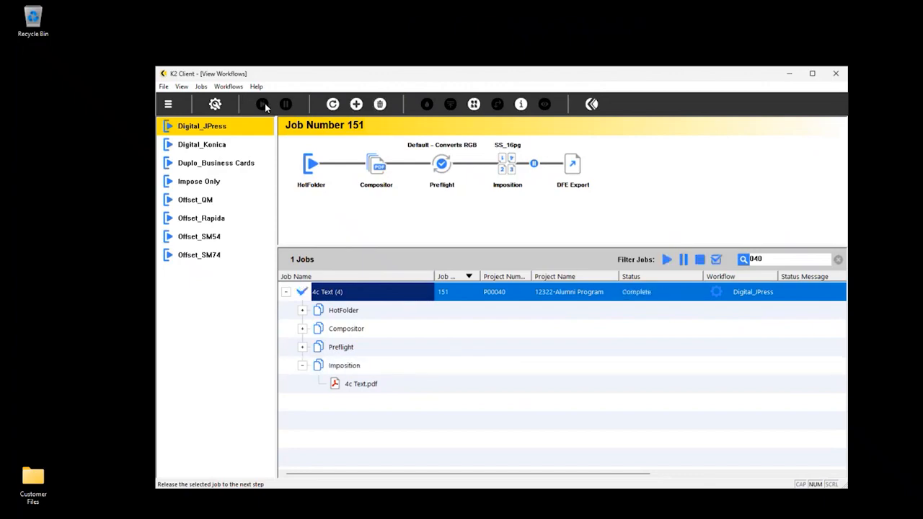
Step: Check the stages of the BW Insert job in the Digital_Konica workflow and release it to DFE Export
{"action": "left_click", "coordinate": [215, 146]}
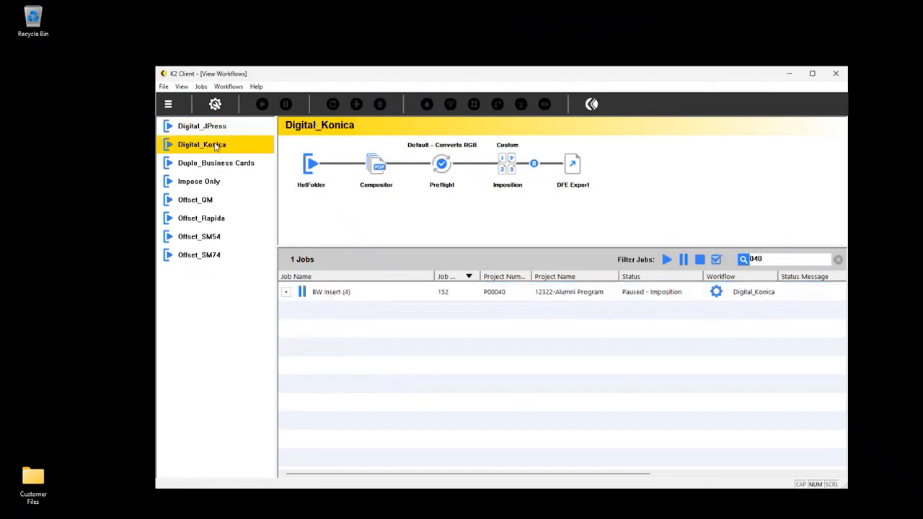
{"action": "left_click", "coordinate": [329, 293]}
{"action": "left_click", "coordinate": [287, 292]}
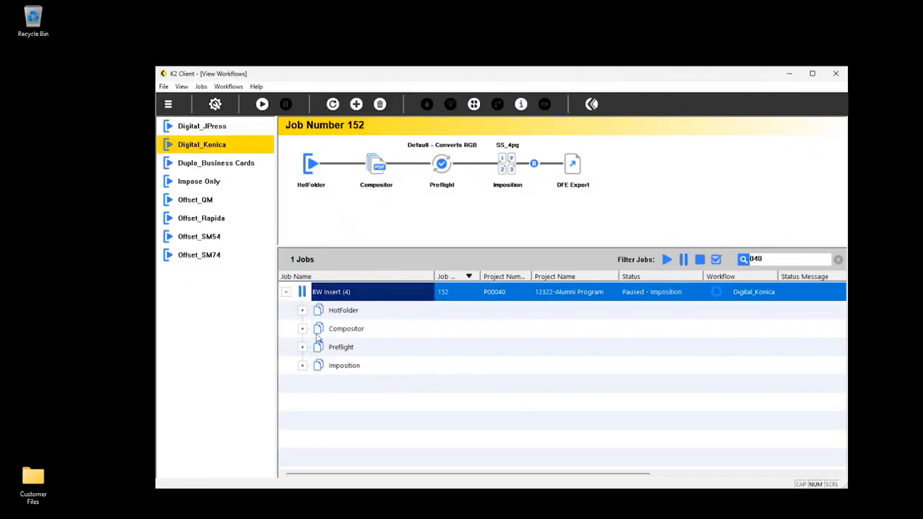
{"action": "left_click", "coordinate": [340, 367]}
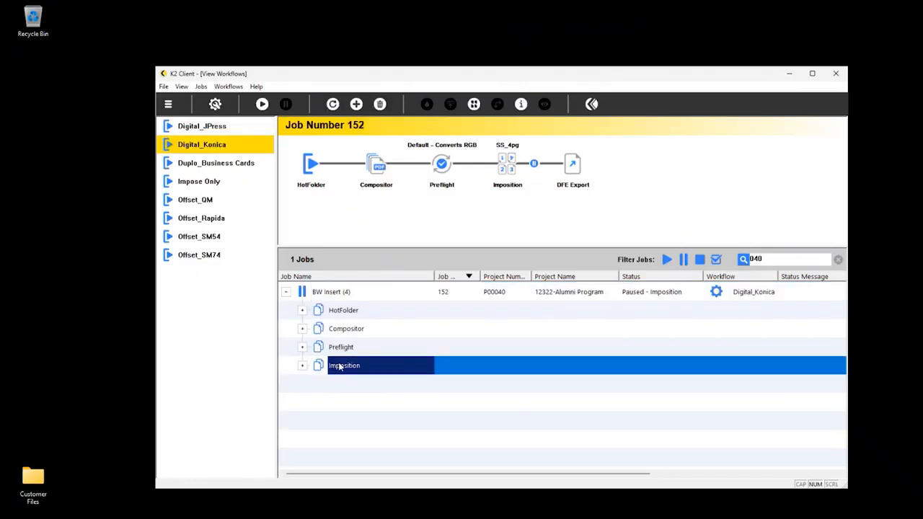
{"action": "left_click", "coordinate": [336, 295]}
{"action": "left_click", "coordinate": [261, 105]}
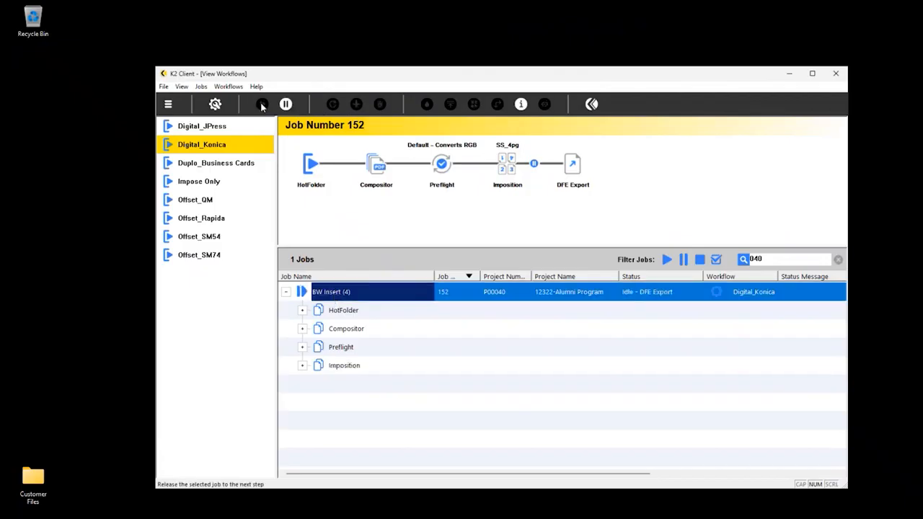
Step: Return to the list of all jobs and filter it by 040 to check the three jobs' statuses
{"action": "left_click", "coordinate": [173, 106]}
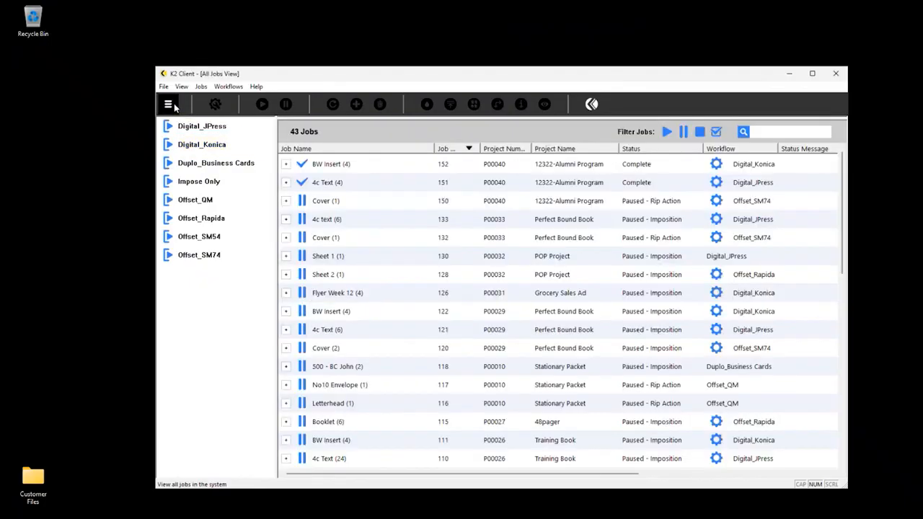
{"action": "left_click", "coordinate": [762, 134]}
{"action": "type", "text": "0"}
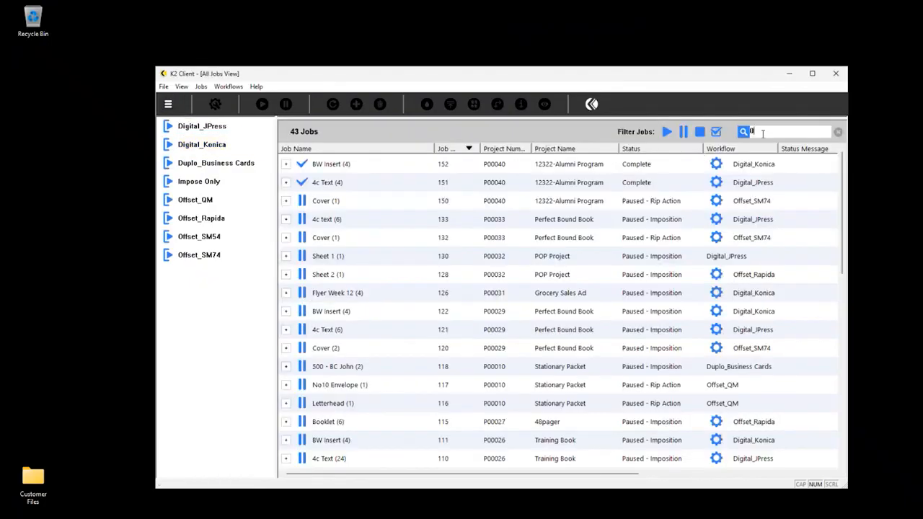
{"action": "type", "text": "40"}
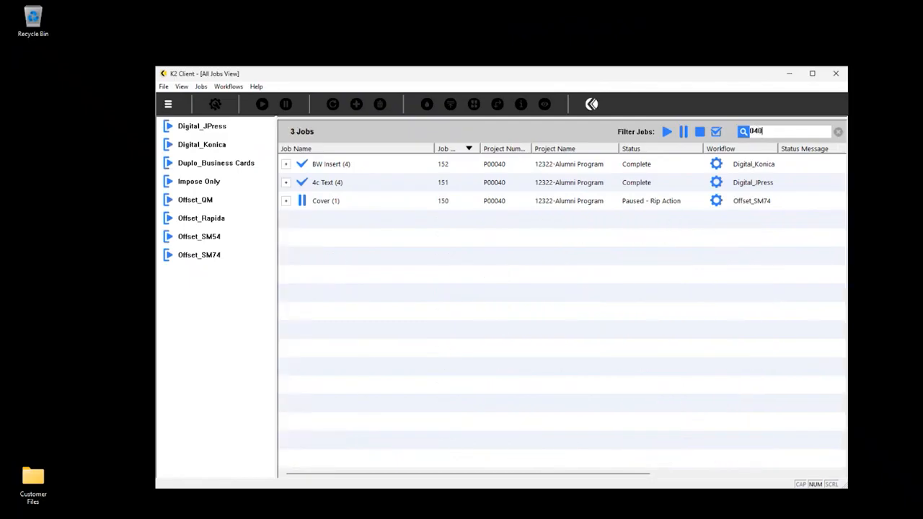
Step: Switch to the JobSubmission page, reopen project P00040's Cover component for editing and change its workflow to Digital_JPress
{"action": "key", "text": "alt+Tab"}
{"action": "left_click", "coordinate": [336, 450]}
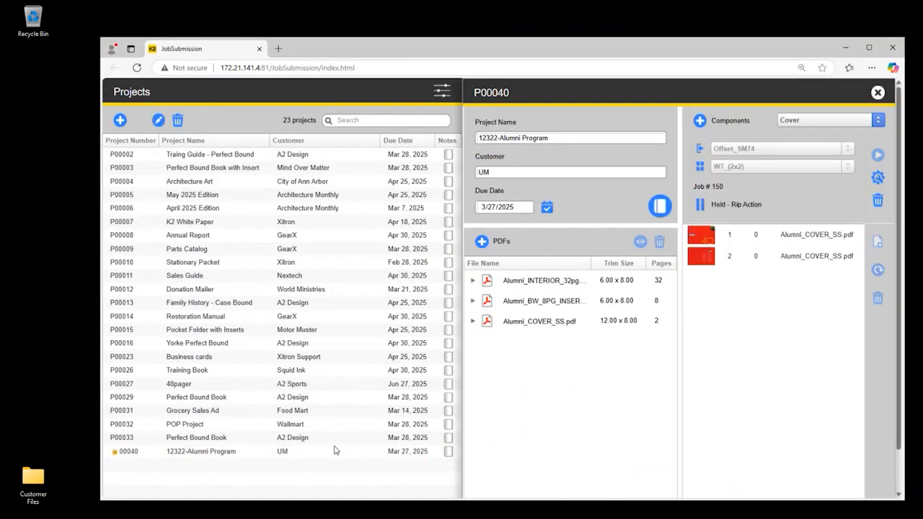
{"action": "left_click_drag", "start_coordinate": [792, 49], "coordinate": [762, 44]}
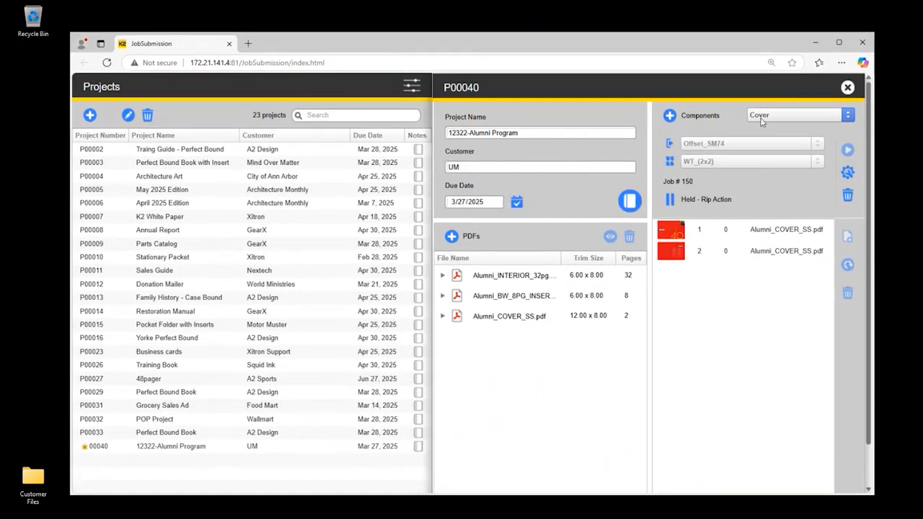
{"action": "left_click", "coordinate": [846, 173]}
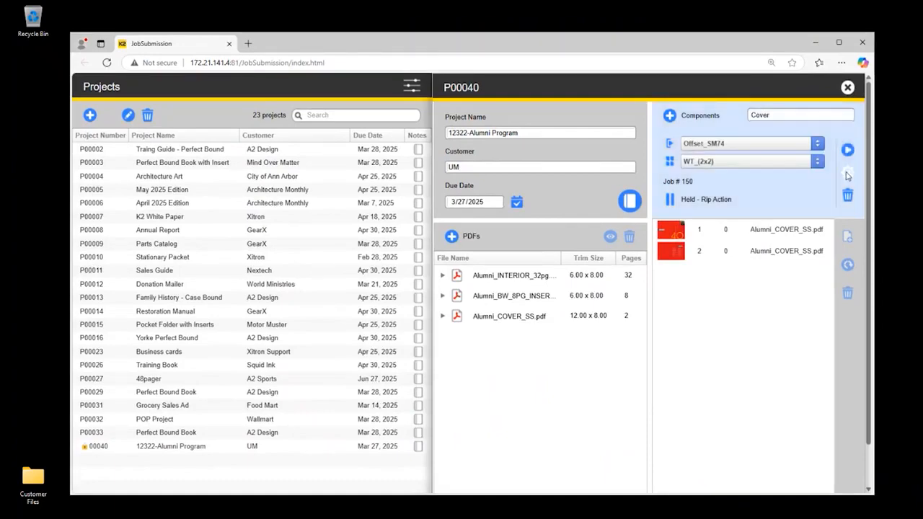
{"action": "left_click", "coordinate": [814, 145]}
{"action": "scroll", "coordinate": [769, 79], "scroll_direction": "up", "scroll_amount": 3}
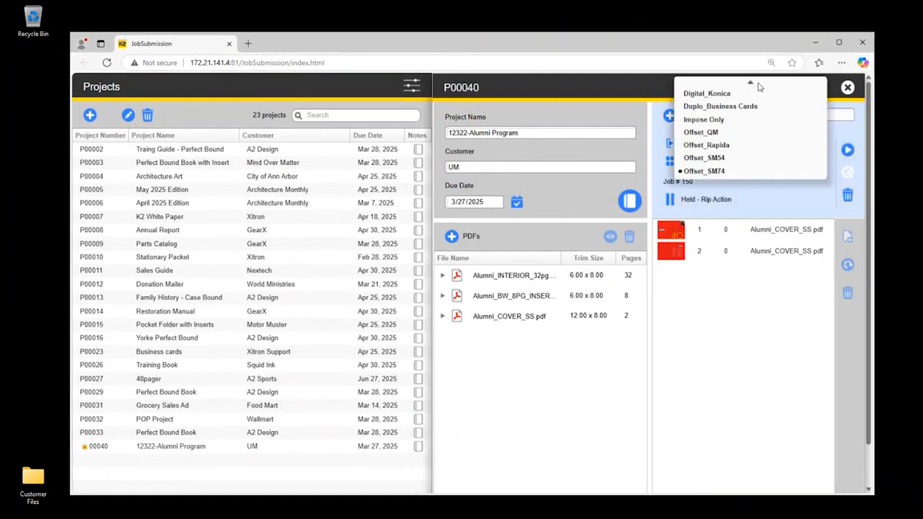
{"action": "left_click", "coordinate": [757, 86]}
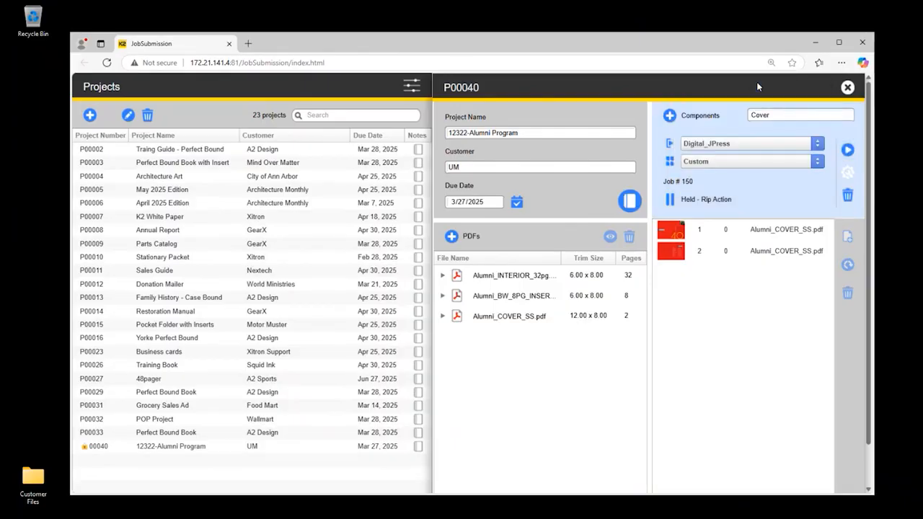
Step: Choose the WT_(2x2) imposition template for the Cover component and submit it to the workflow
{"action": "left_click", "coordinate": [735, 164]}
{"action": "left_click", "coordinate": [727, 407]}
{"action": "left_click", "coordinate": [731, 163]}
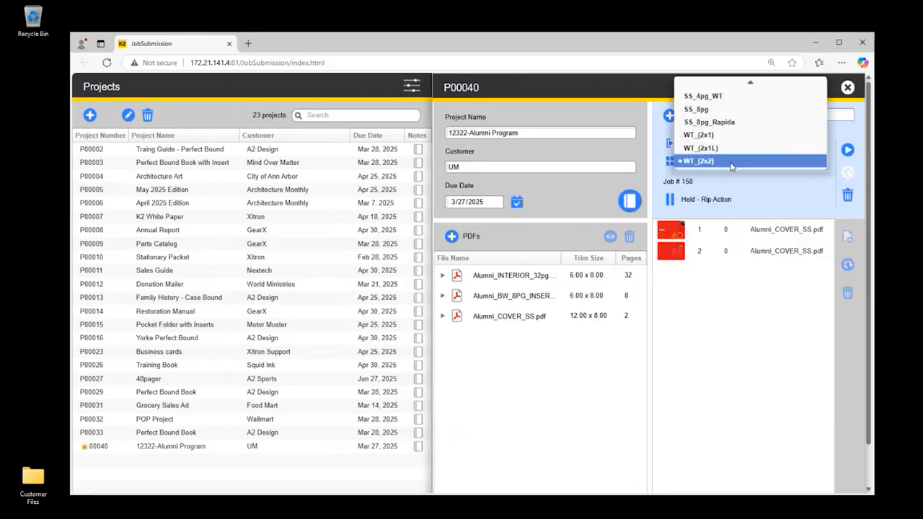
{"action": "left_click", "coordinate": [731, 163]}
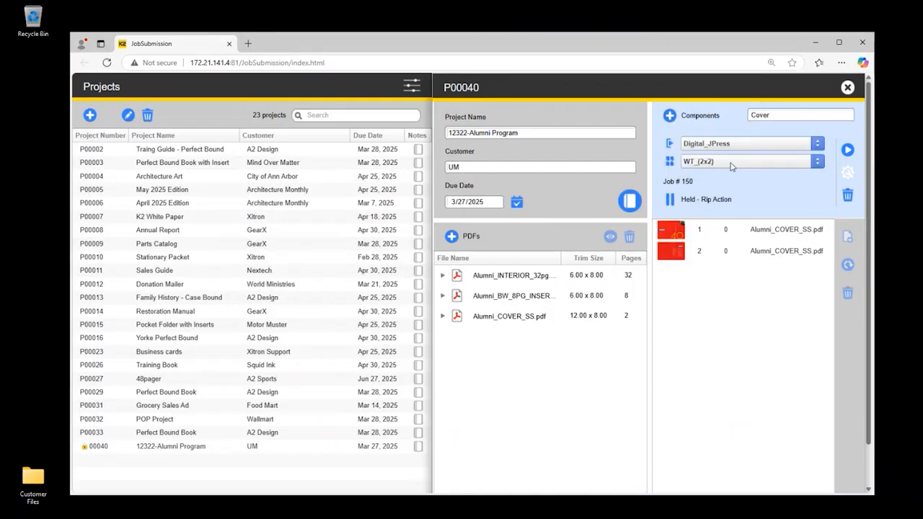
{"action": "left_click", "coordinate": [847, 149]}
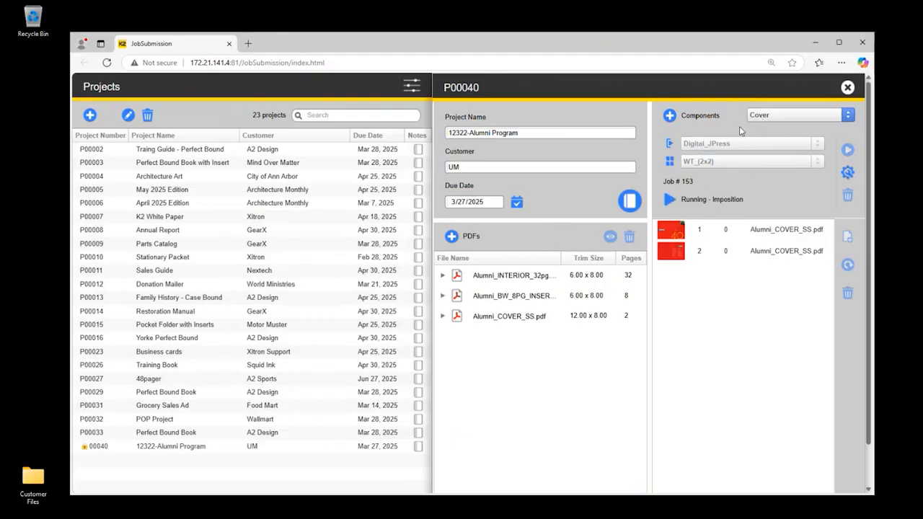
Step: Return to the K2 Client's jobs list and select the resubmitted Cover job to check its workflow and status
{"action": "left_click", "coordinate": [814, 42]}
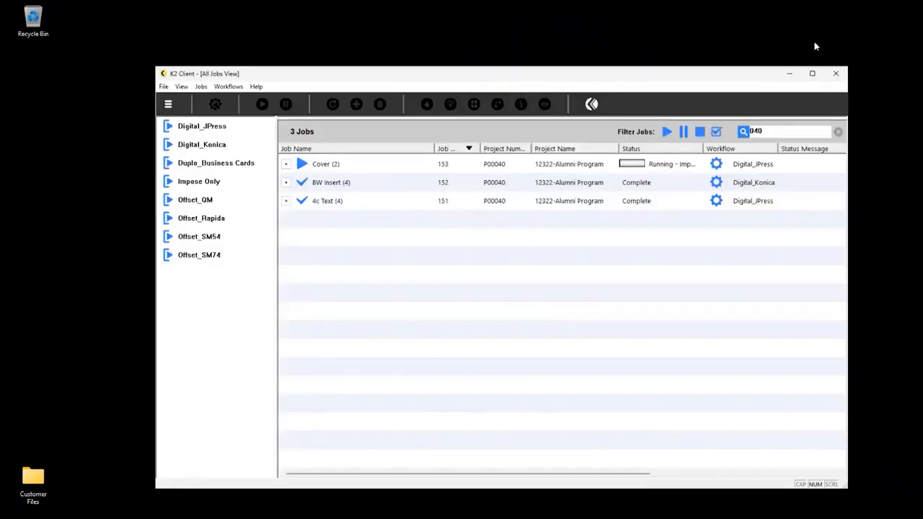
{"action": "left_click", "coordinate": [744, 162]}
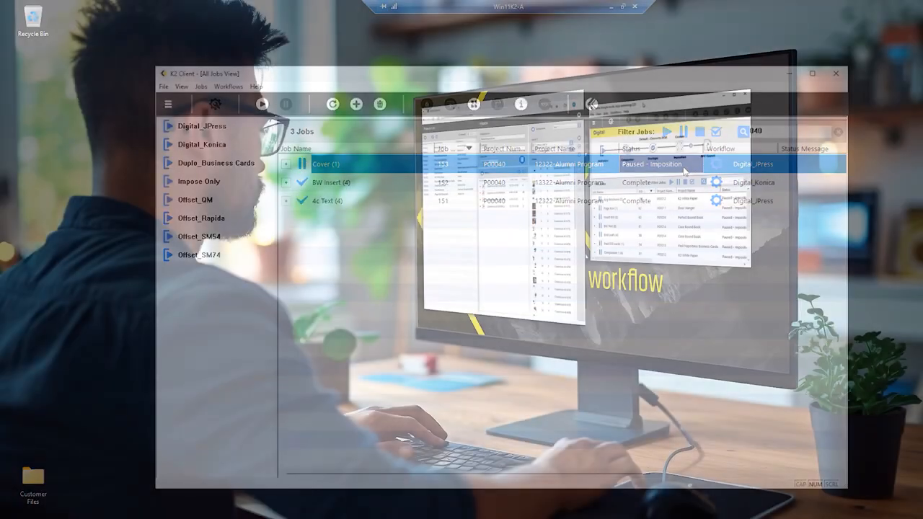